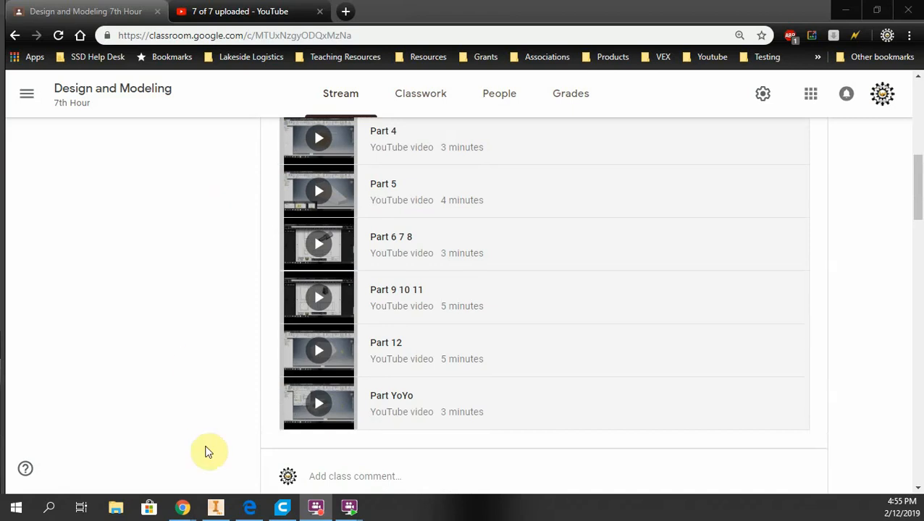
Switch to Inventor and create a new drawing from the LJHS_Titleblock_Template.dwg template
left_click(215, 507)
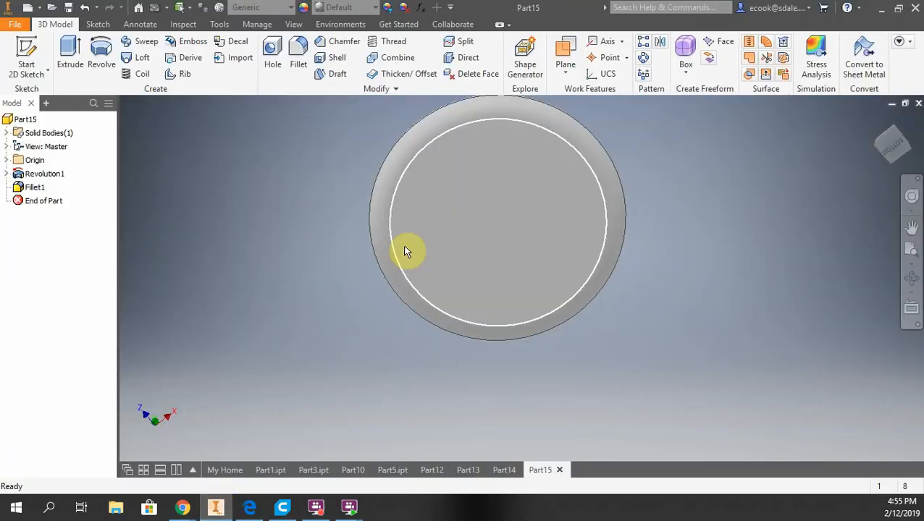
left_click(20, 25)
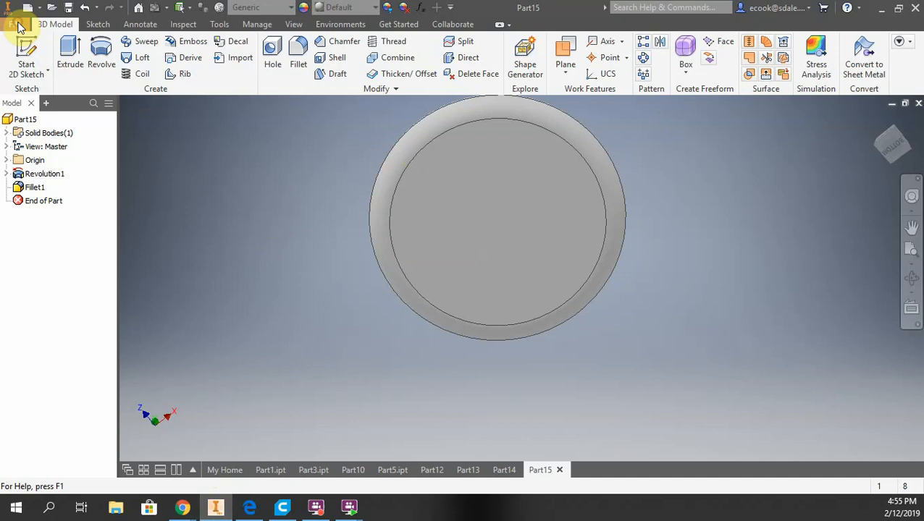
left_click(36, 67)
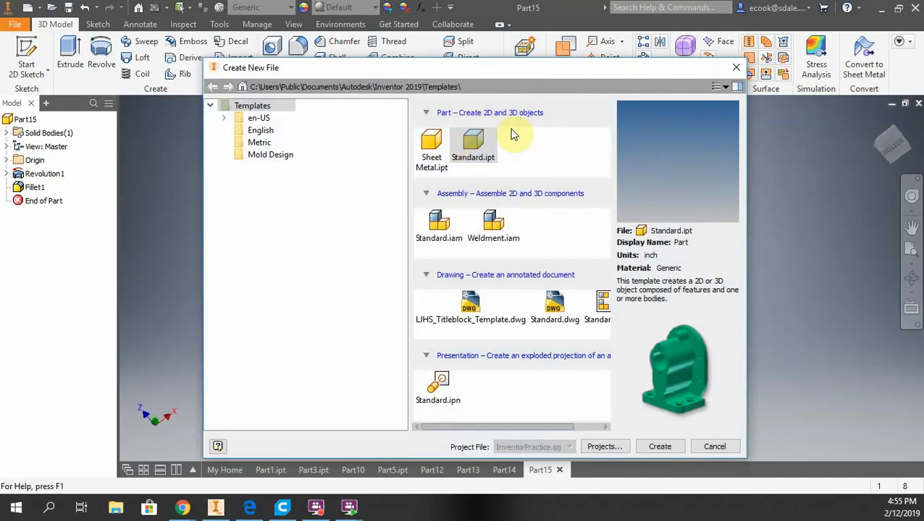
left_click(469, 310)
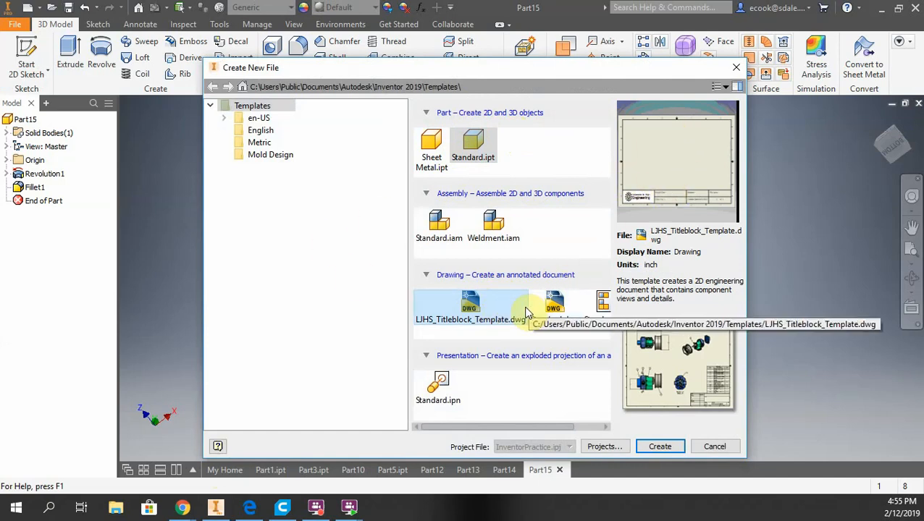
left_click(655, 445)
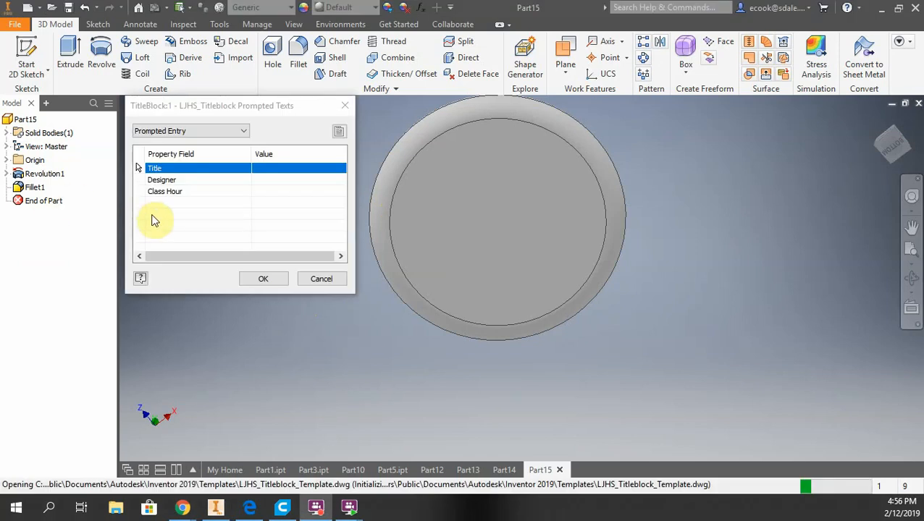
Set the title block's Title prompt to Part1
left_click(282, 168)
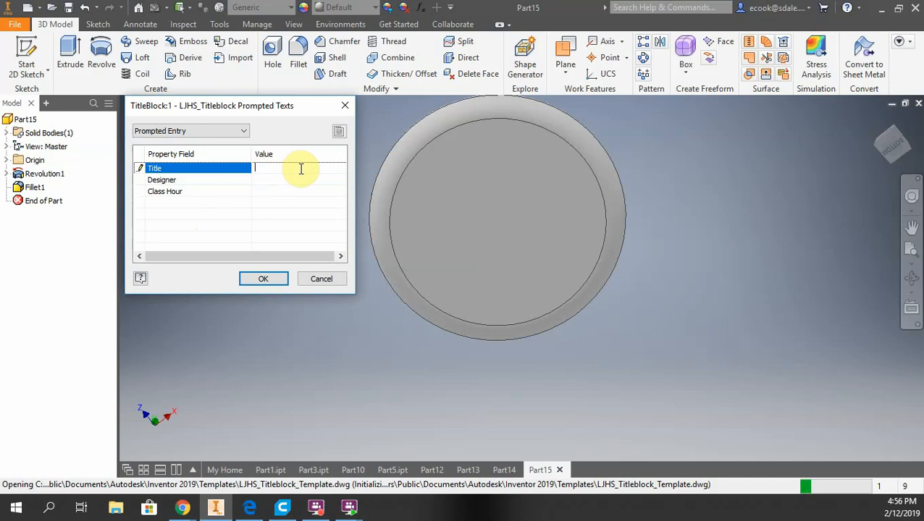
type("Inv")
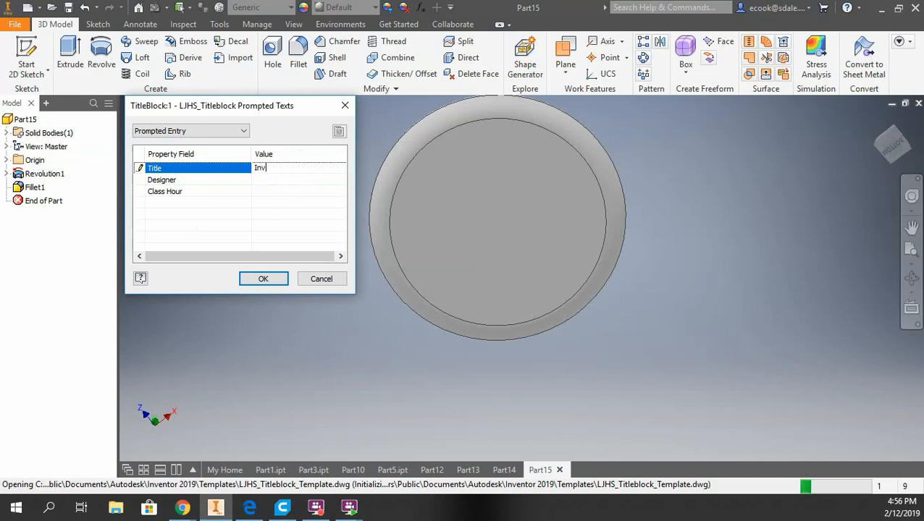
type("entor P")
key("BackSpace")
type("Part1")
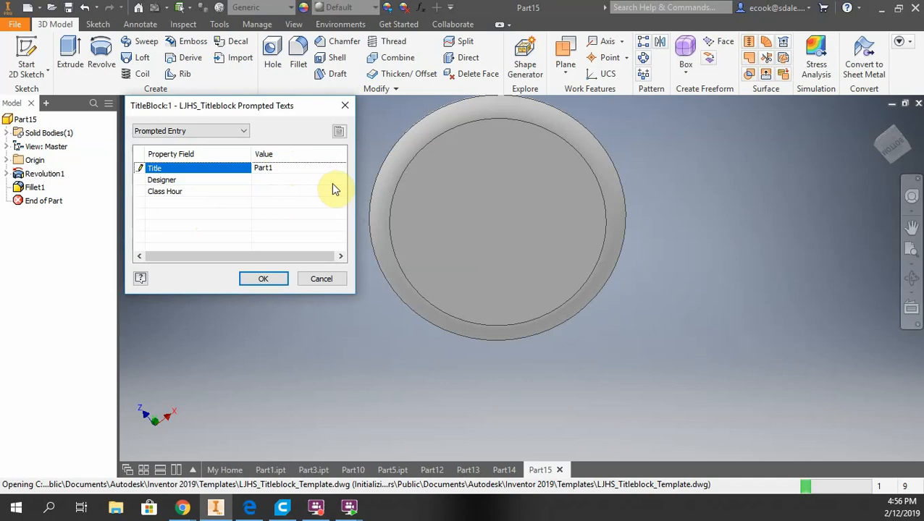
Enter the designer's name, set Class Hour to 5th 6th 7th, and confirm the title block prompts and style conflict notice
left_click(280, 180)
type("Cook")
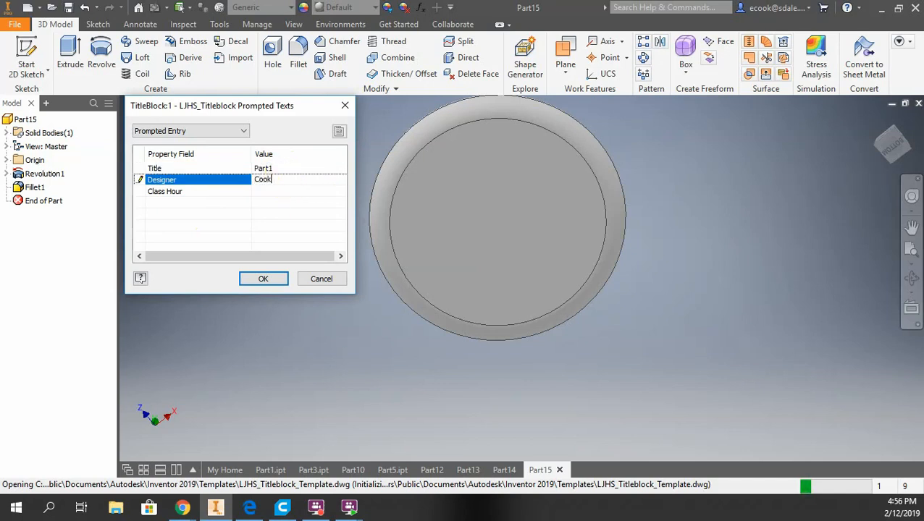
left_click(266, 192)
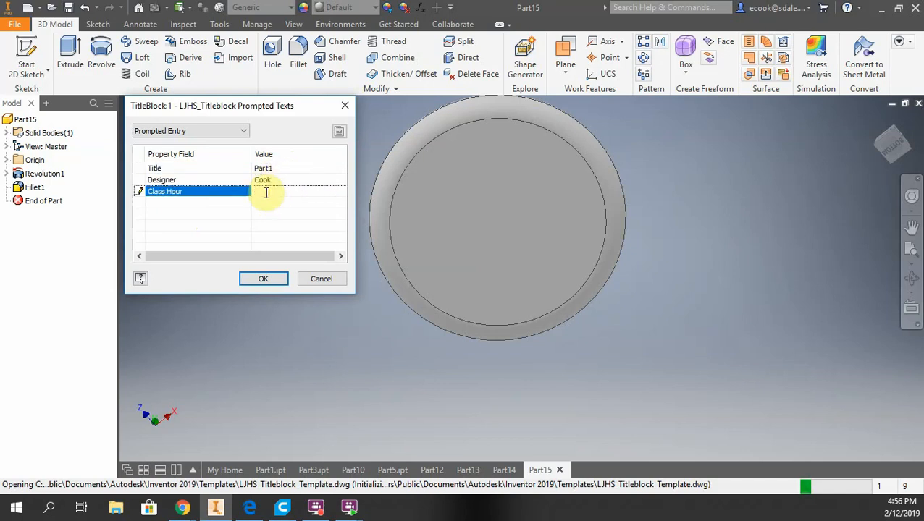
type("5th ")
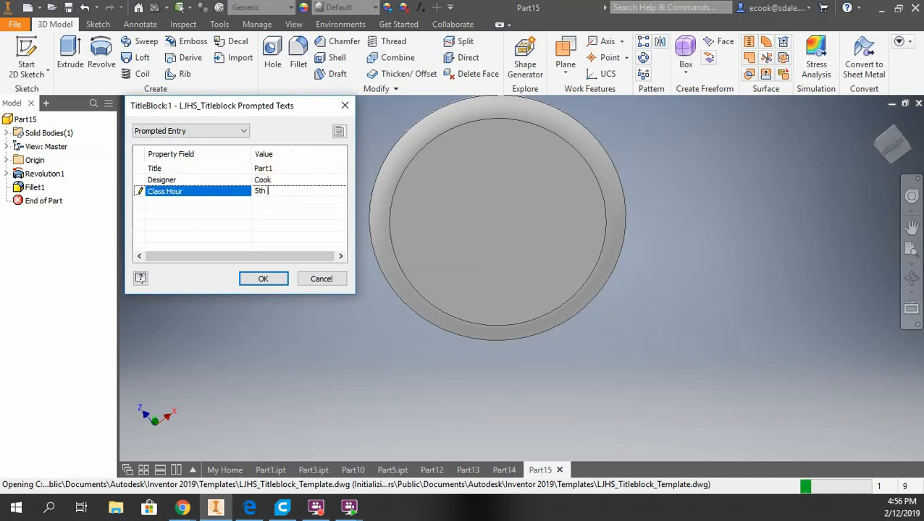
type("6th 7th")
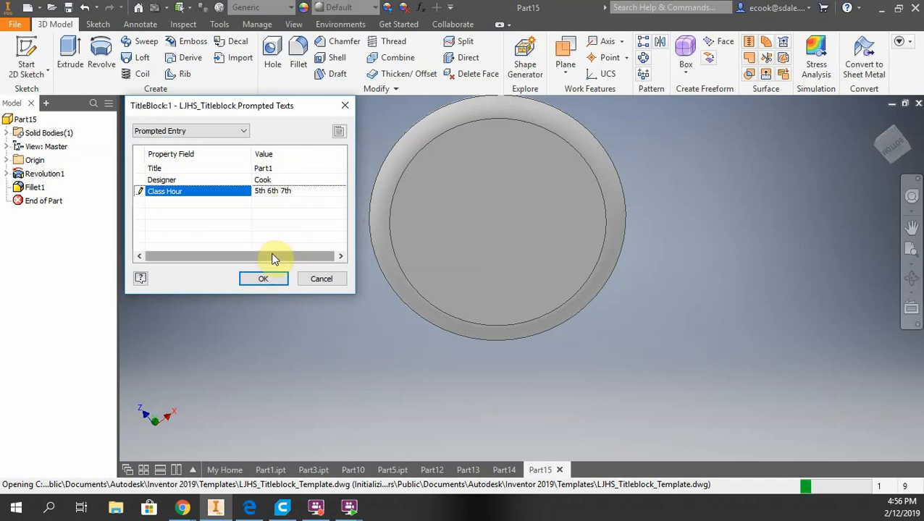
left_click(265, 280)
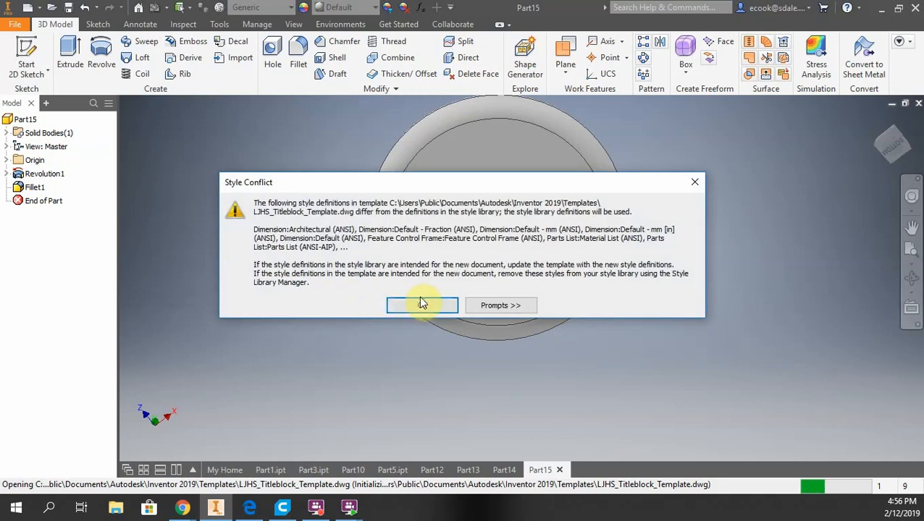
left_click(421, 304)
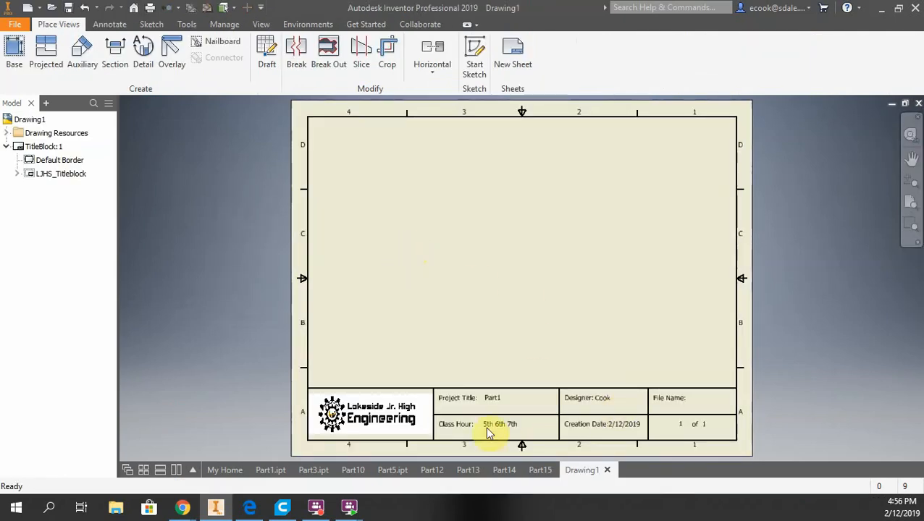
Examine the filled-in fields of the title block on the sheet
scroll(489, 426, "down", 2)
scroll(485, 420, "up", 6)
scroll(522, 368, "down", 3)
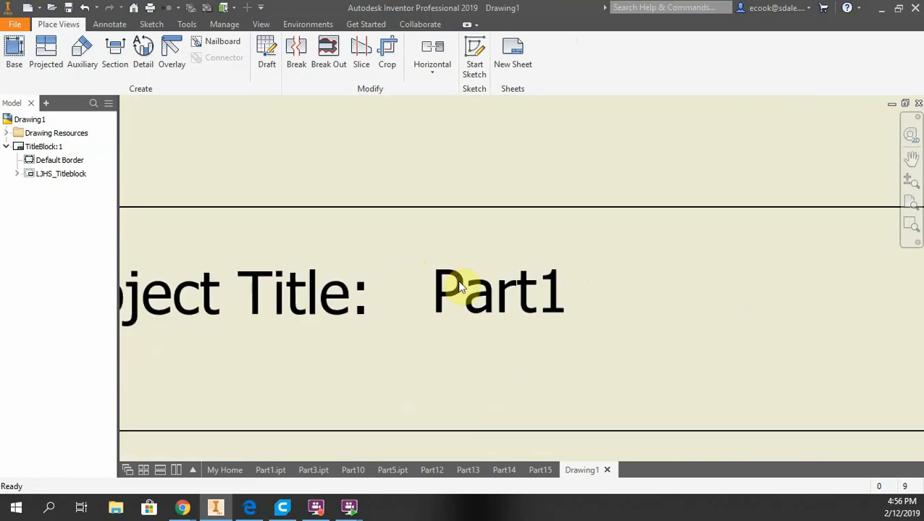
scroll(509, 309, "up", 5)
middle_click_drag(520, 323, 463, 226)
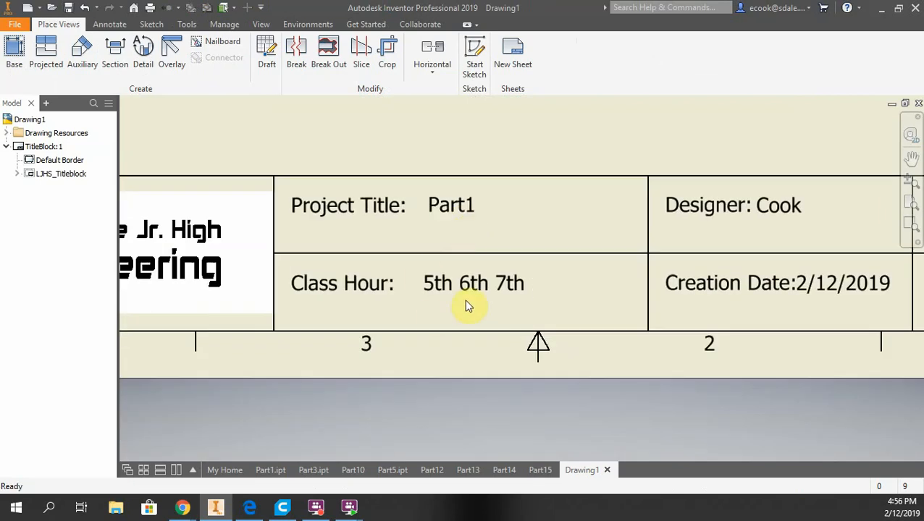
scroll(434, 303, "down", 3)
scroll(434, 291, "up", 2)
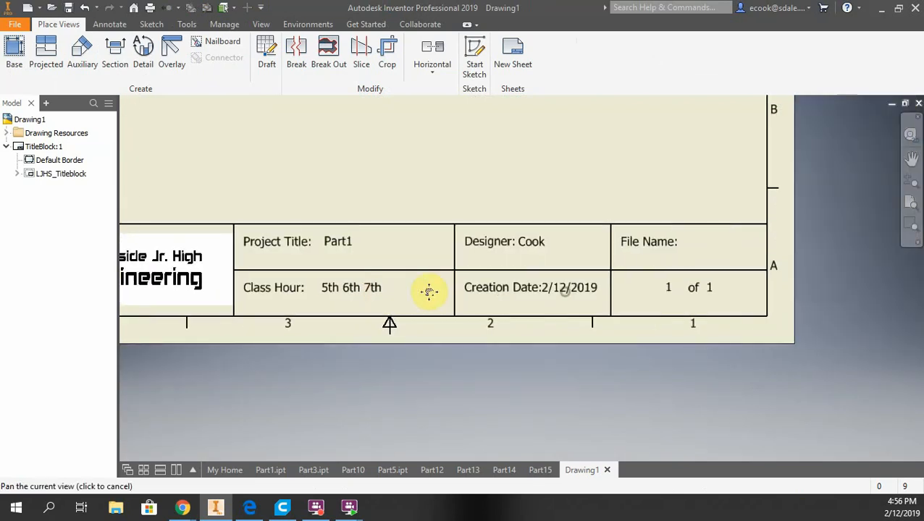
scroll(550, 302, "up", 4)
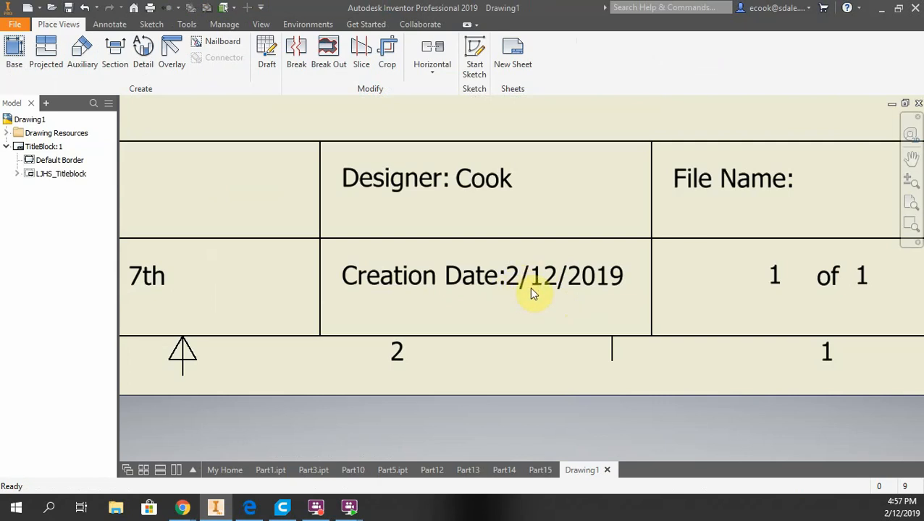
mouse_move(590, 279)
middle_mouse_down()
mouse_move(243, 288)
mouse_move(434, 297)
middle_mouse_up()
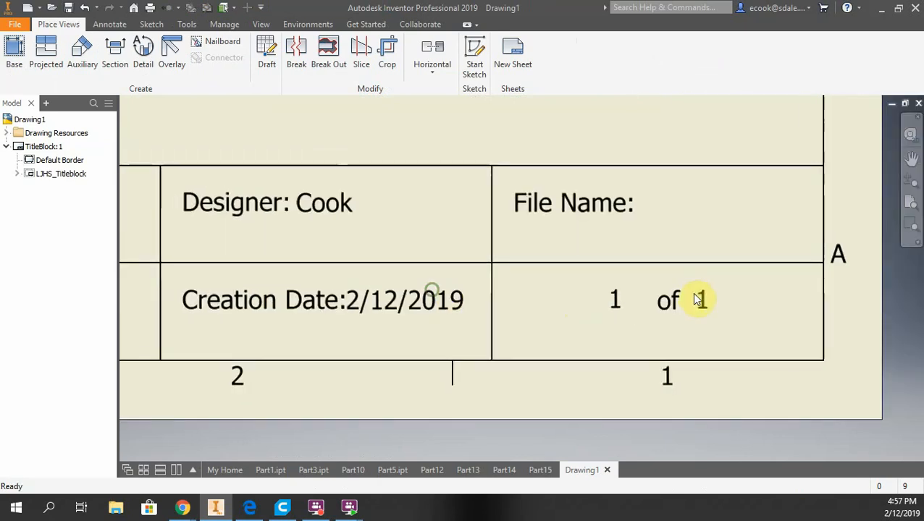
scroll(612, 282, "down", 3)
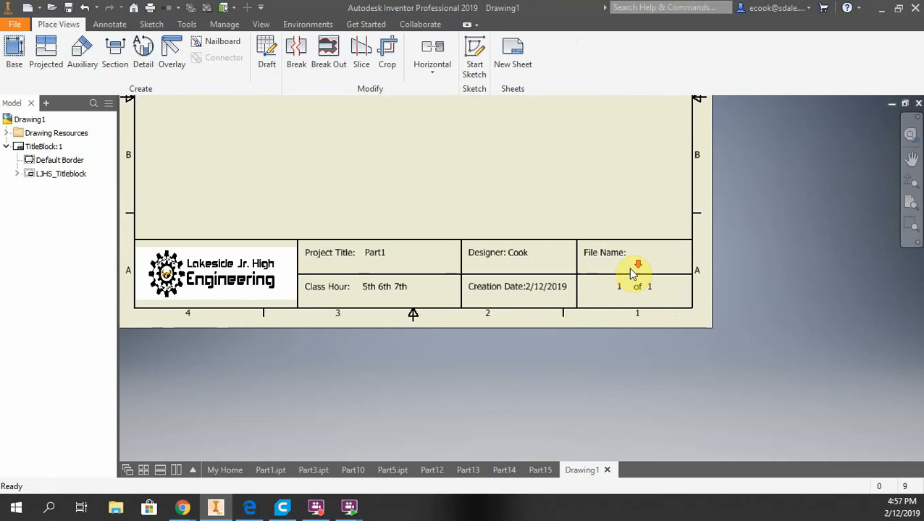
scroll(631, 273, "up", 4)
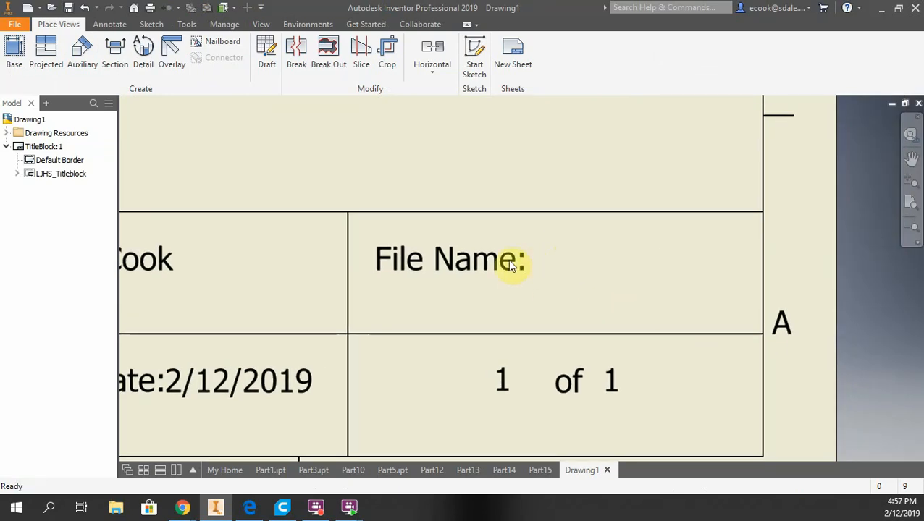
scroll(505, 262, "down", 4)
middle_click_drag(422, 243, 489, 354)
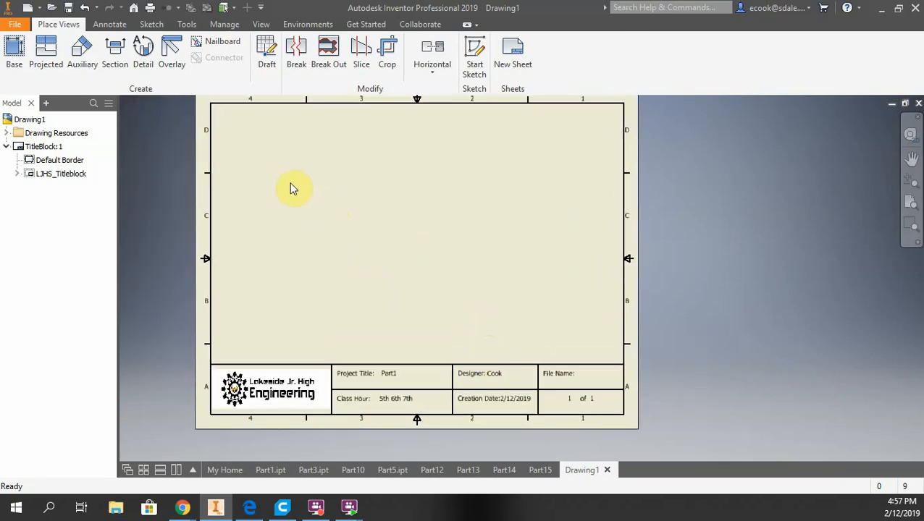
Start a base view and save the open part as Part15 when prompted
left_click(15, 54)
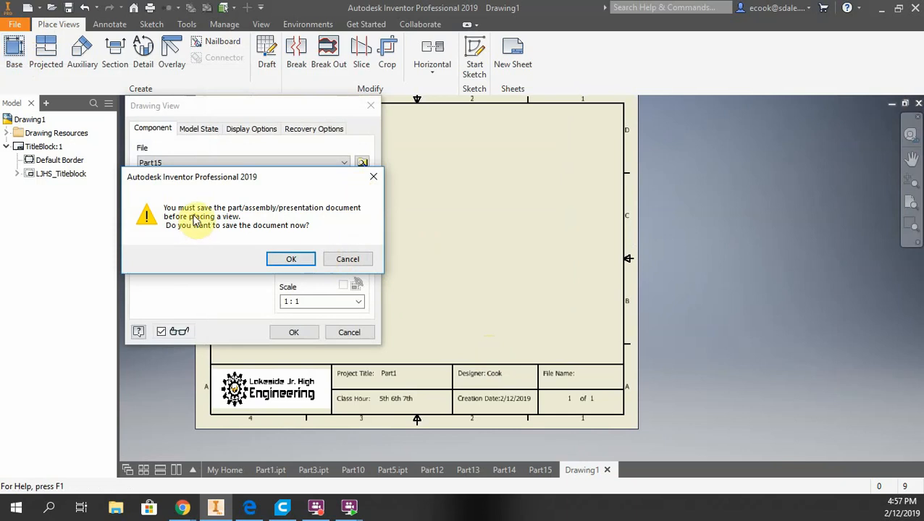
left_click(298, 259)
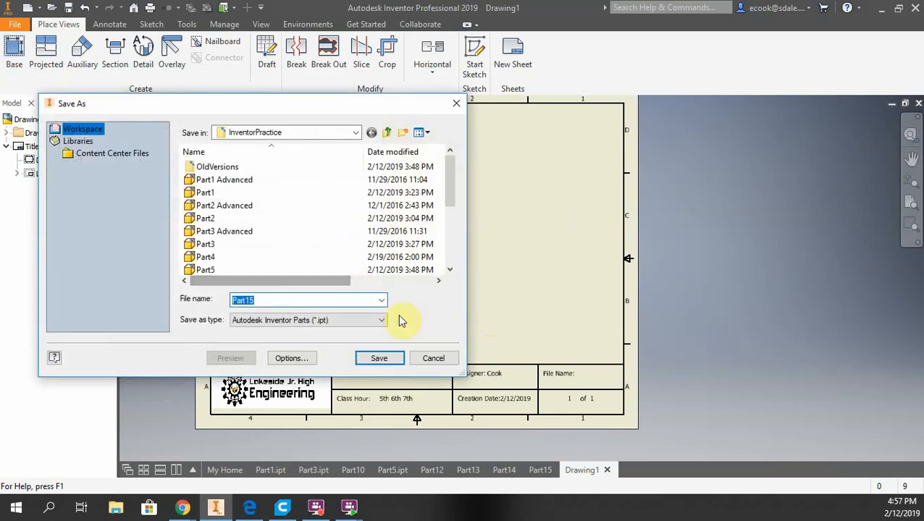
left_click(434, 356)
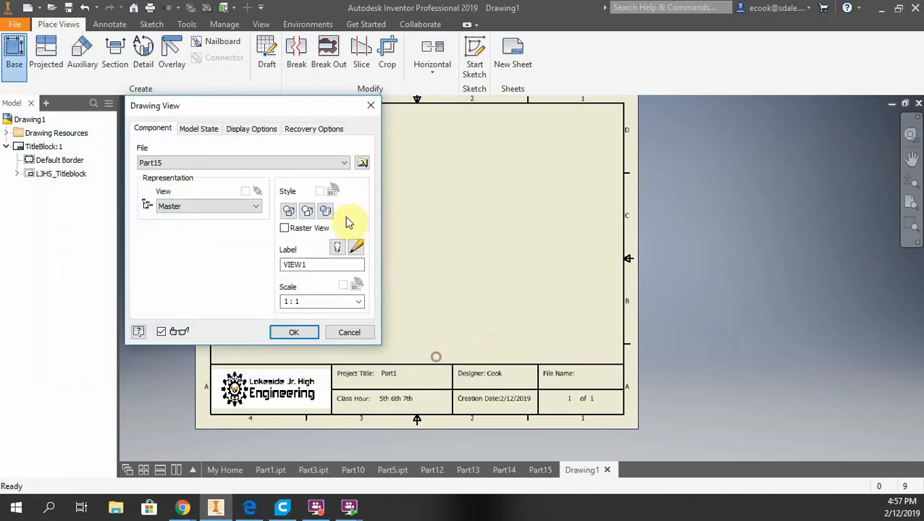
Choose Part1 from the InventorPractice folder as the base view's source file
left_click(362, 163)
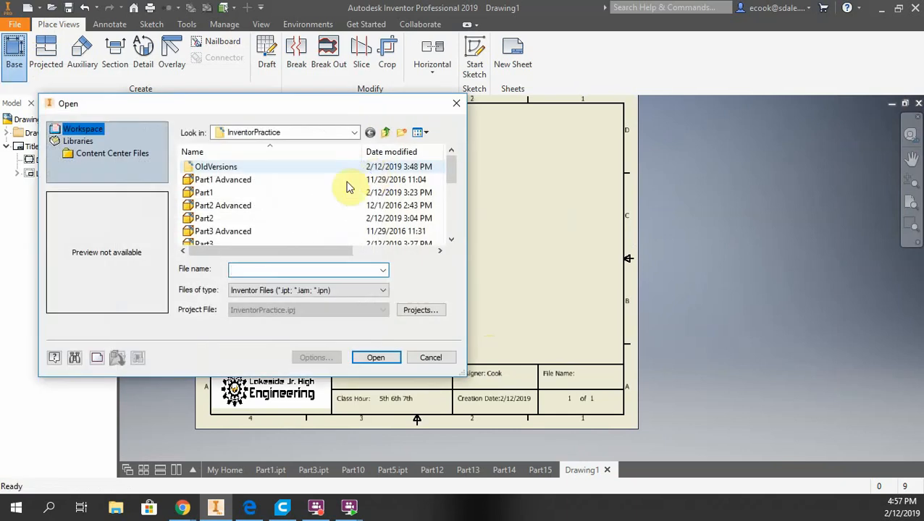
left_click(262, 192)
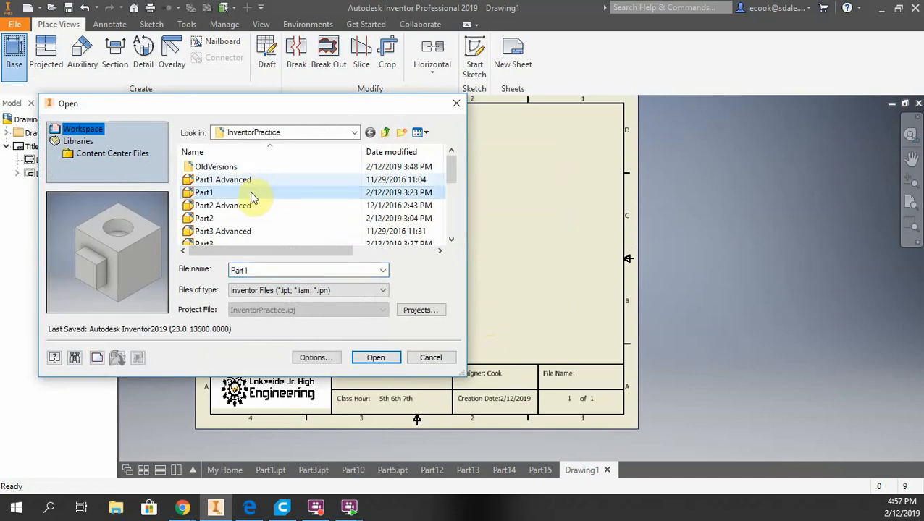
left_click(232, 185)
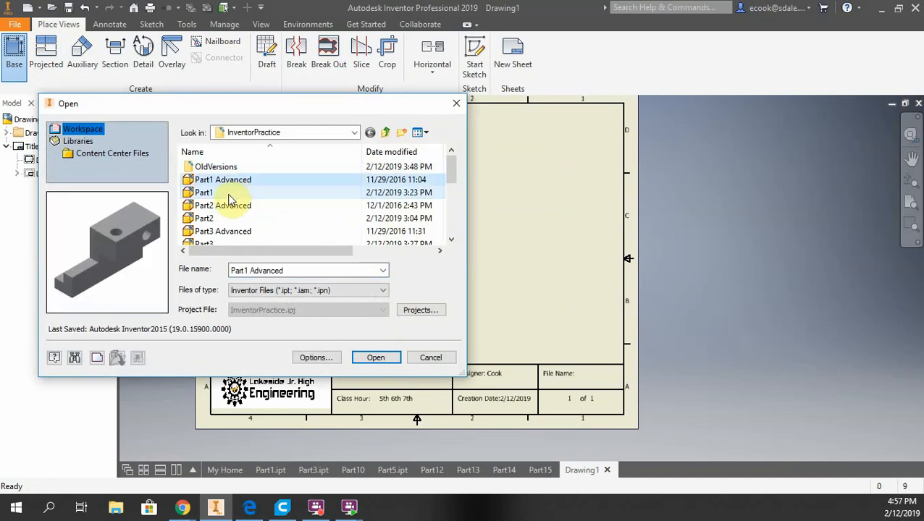
left_click(228, 194)
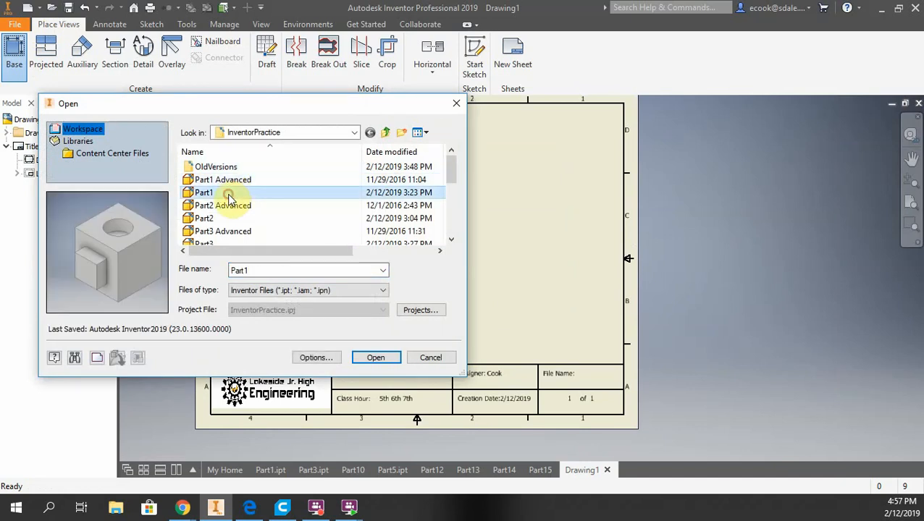
left_click(376, 358)
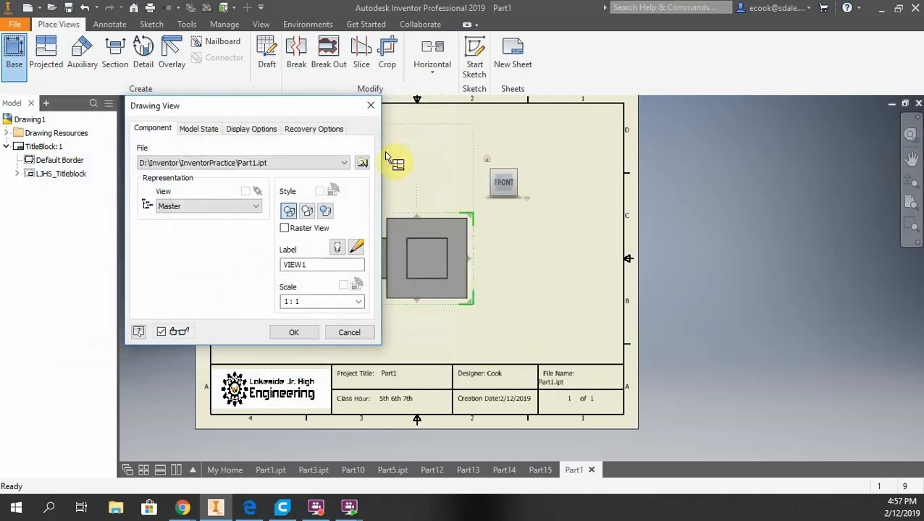
Cycle the base view's orientation through Left and Back with the view cube, ending on Front
mouse_move(299, 113)
left_mouse_down()
mouse_move(166, 159)
mouse_move(157, 174)
left_mouse_up()
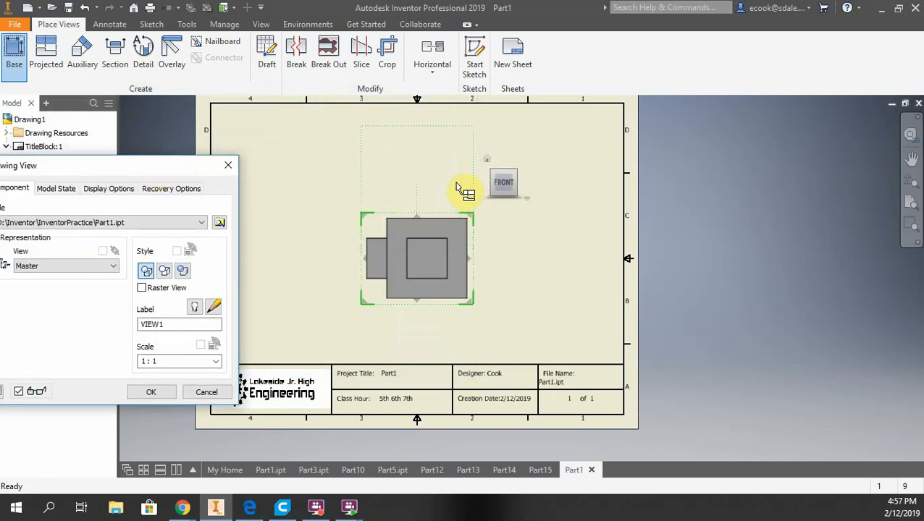
mouse_move(512, 196)
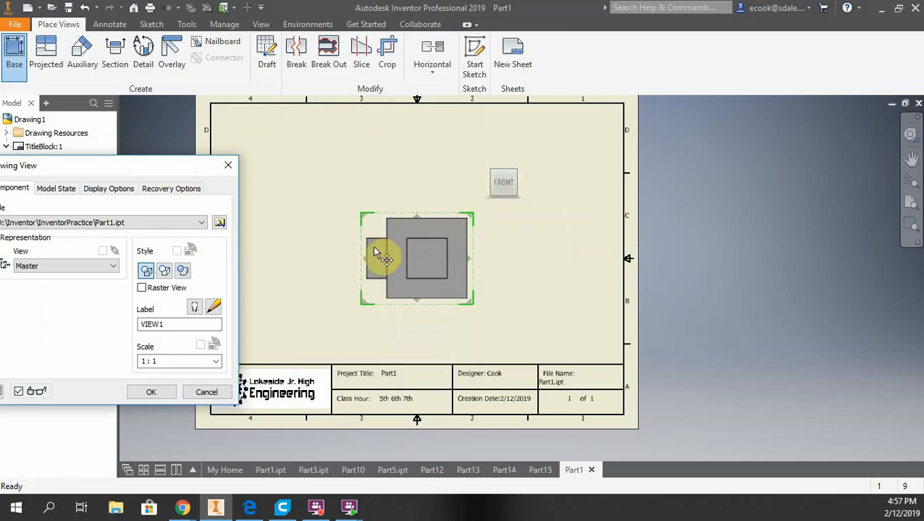
left_click(487, 183)
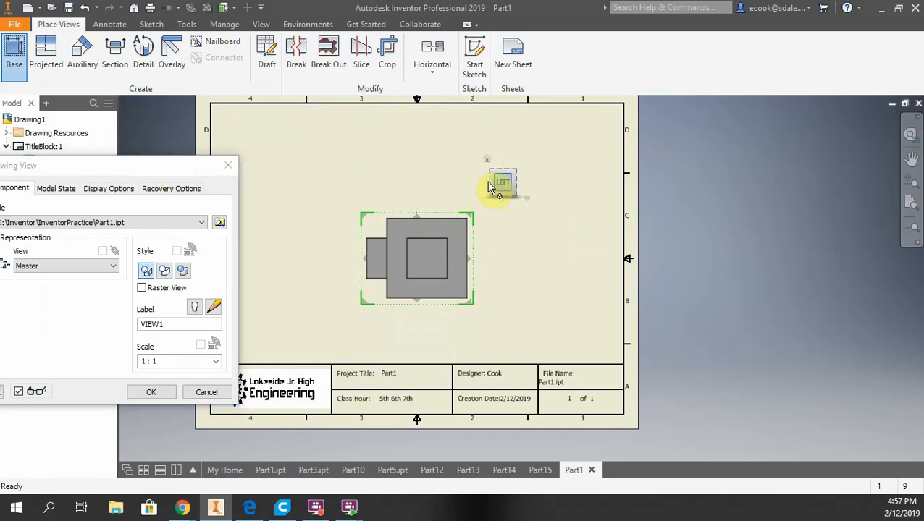
left_click(486, 183)
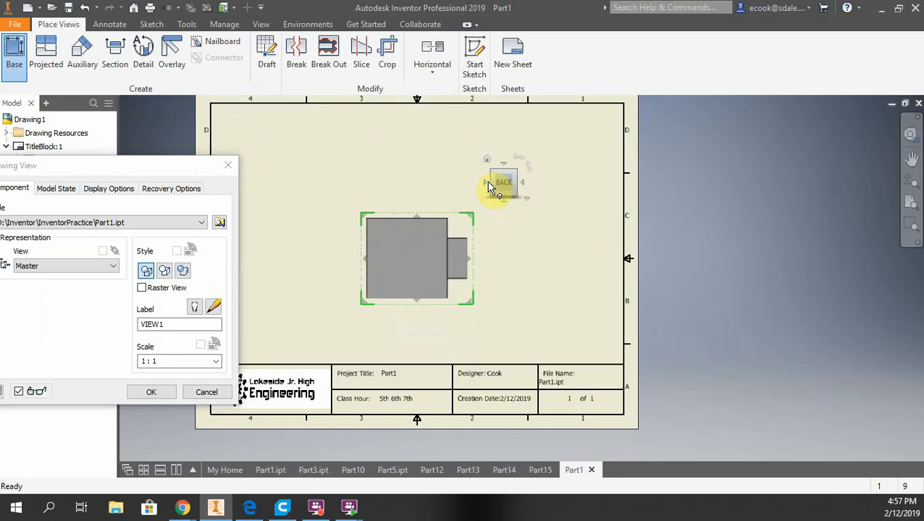
left_click(486, 182)
left_click(486, 183)
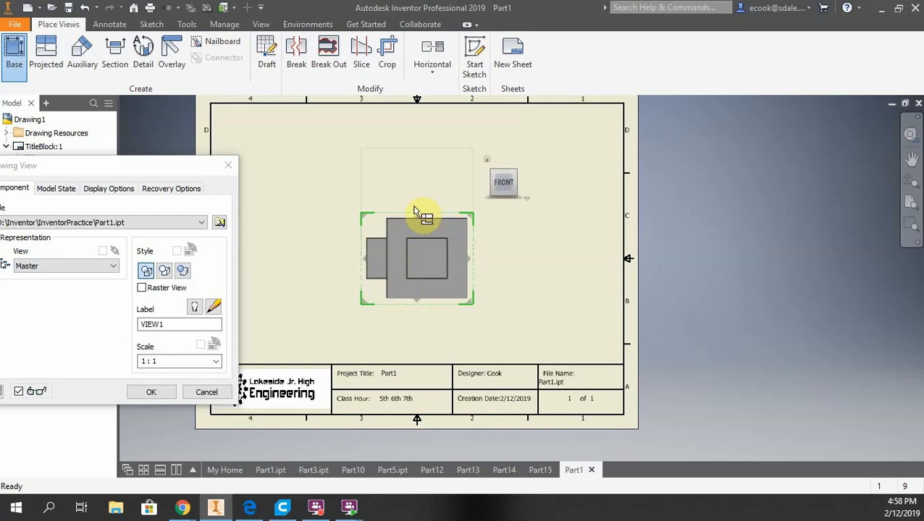
Place the Front base view of Part1 and project a side view to its right
left_click(522, 186)
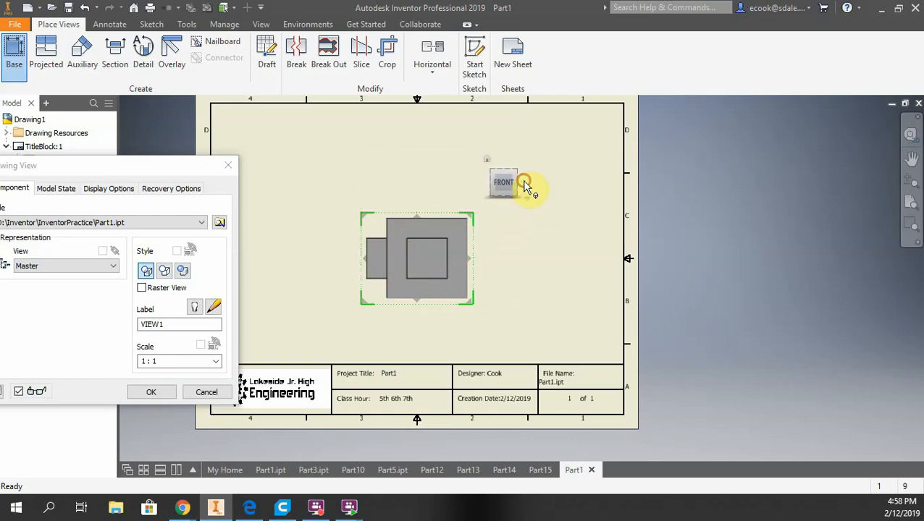
left_click(482, 181)
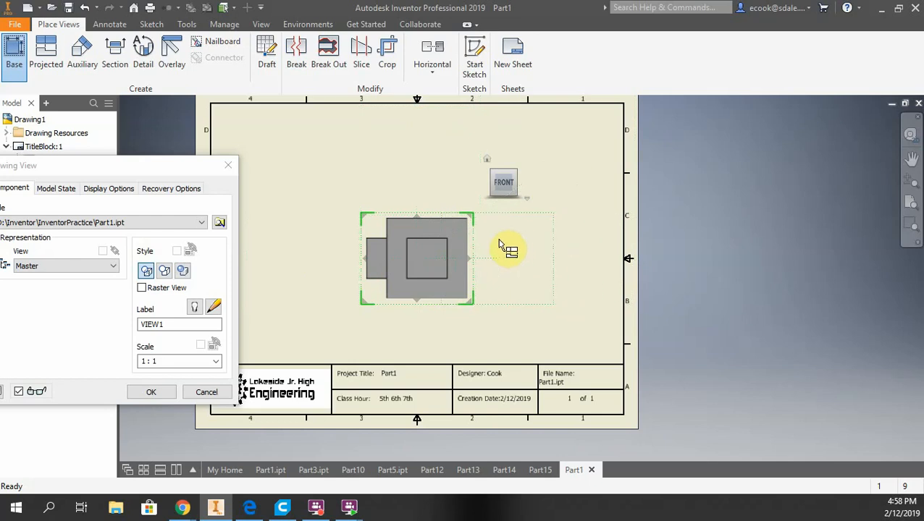
left_click(583, 246)
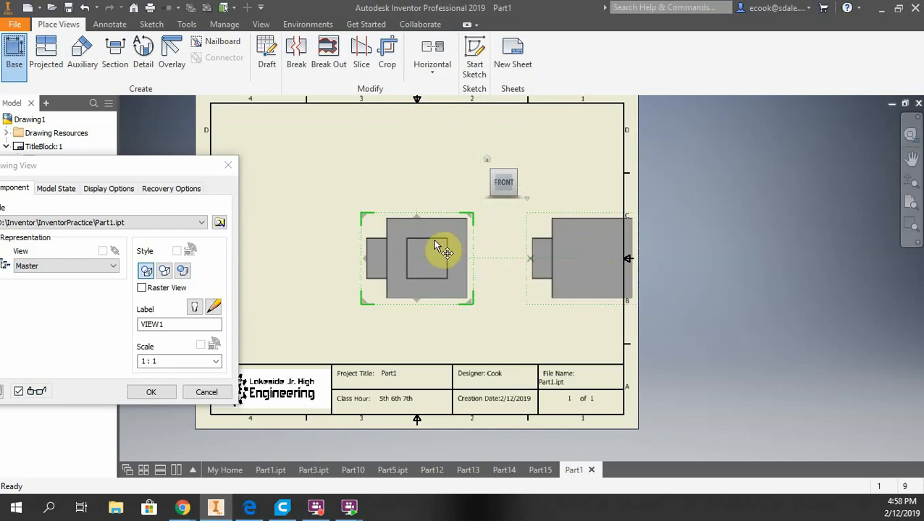
Project a top view and an isometric view from the base view, then finish placing the views
left_click(429, 145)
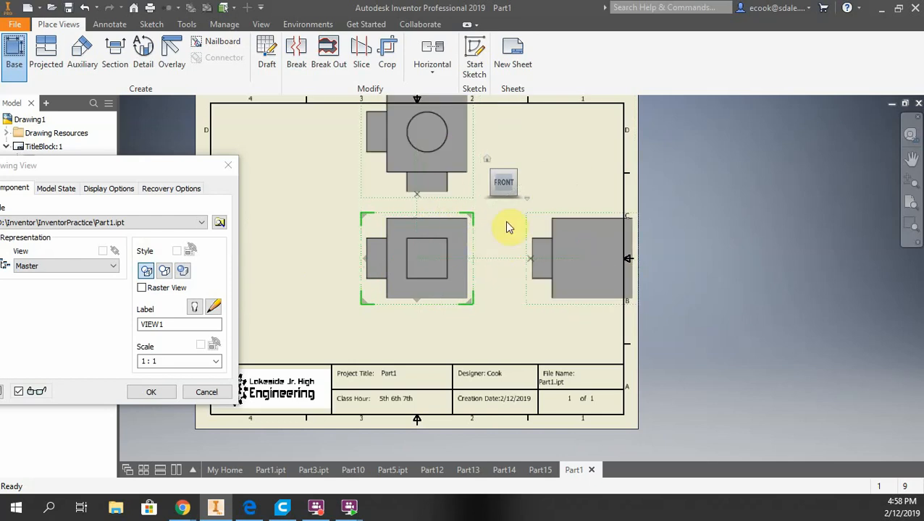
left_click(579, 130)
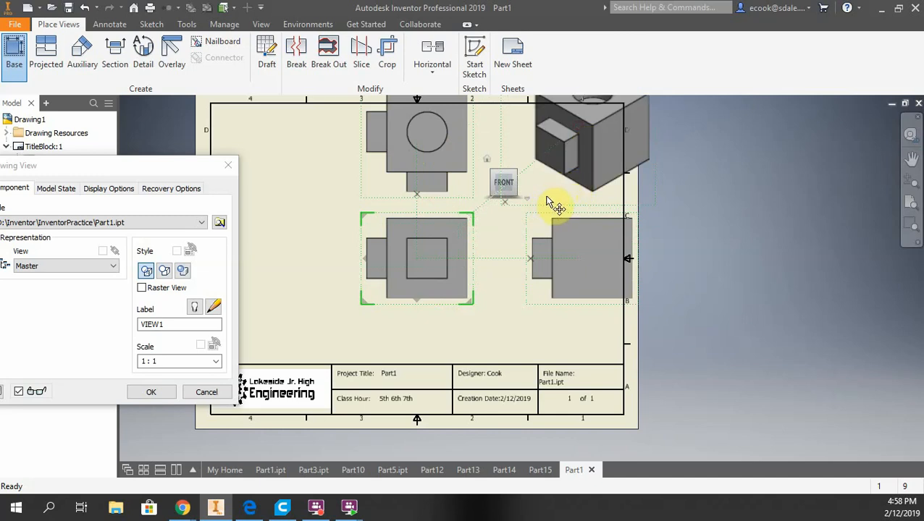
right_click(507, 233)
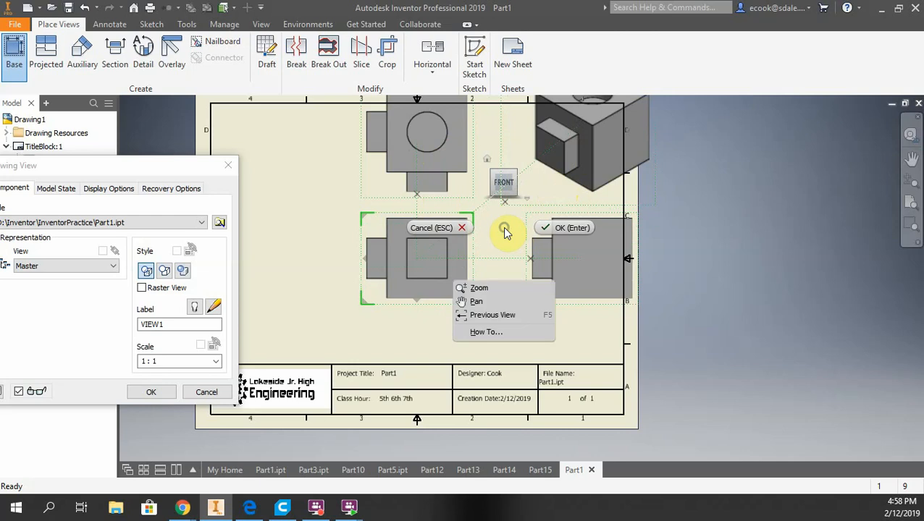
left_click(554, 229)
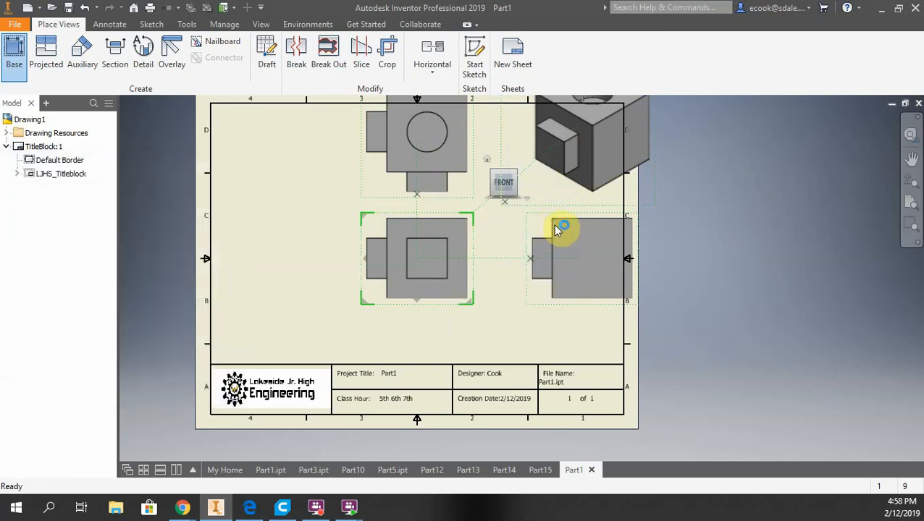
Rearrange the views on the sheet, moving the top, isometric and side views into their corners
scroll(524, 209, "down", 5)
scroll(525, 206, "up", 5)
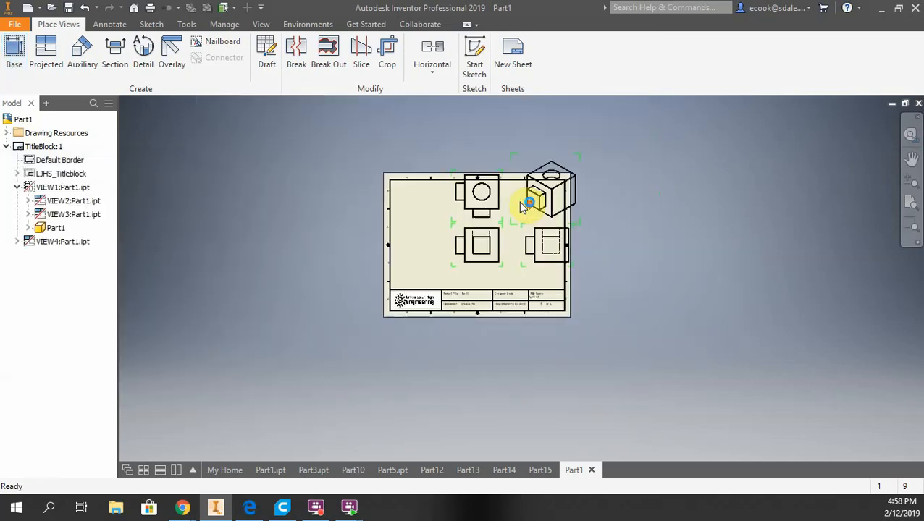
left_click(489, 323)
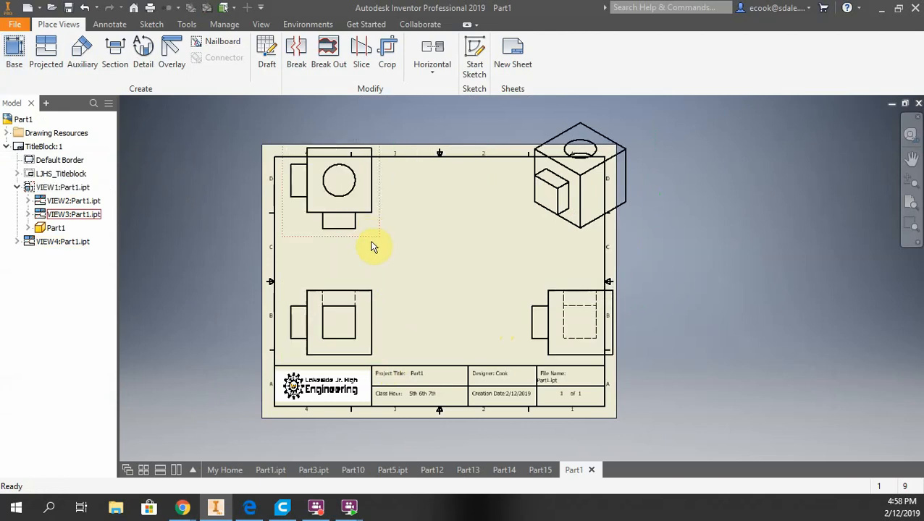
left_click_drag(371, 247, 374, 268)
left_click_drag(553, 233, 524, 278)
left_click_drag(532, 324, 491, 334)
middle_click_drag(634, 264, 675, 250)
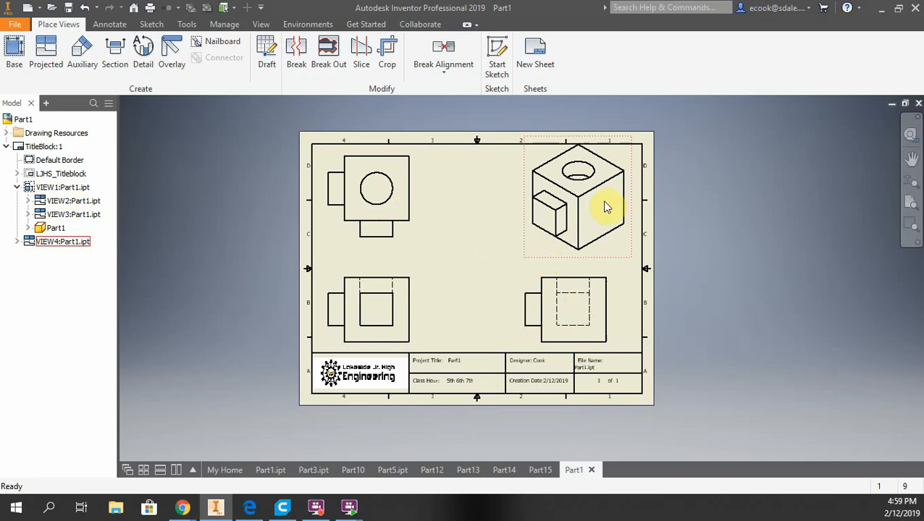
Set the isometric view's display style to Shaded
double_click(527, 248)
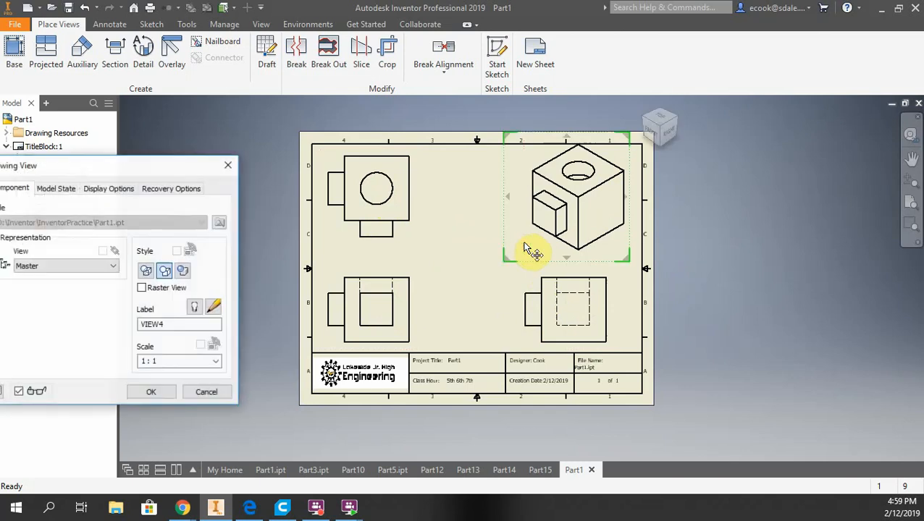
left_click_drag(181, 164, 481, 137)
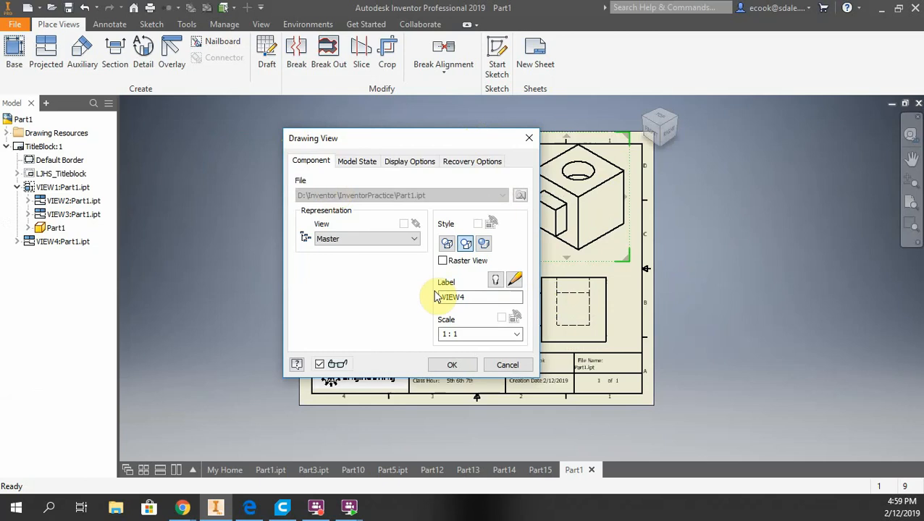
left_click(483, 245)
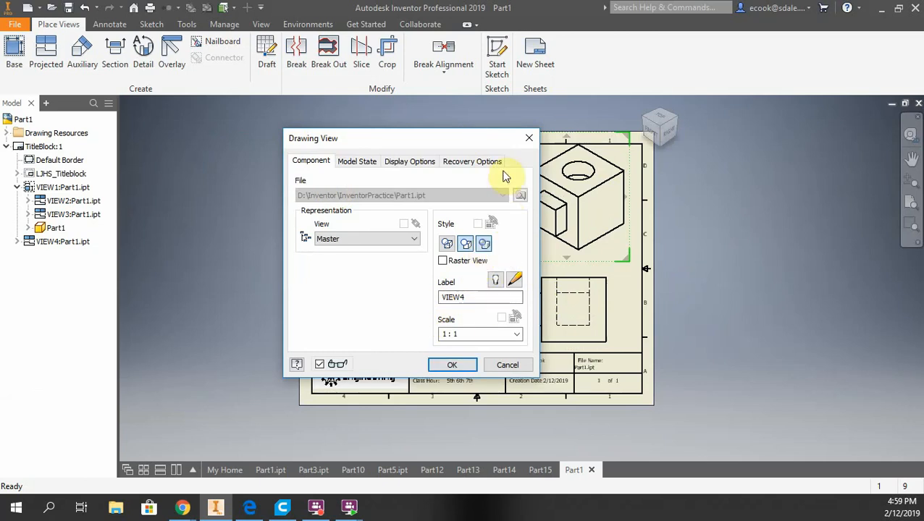
left_click_drag(498, 144, 363, 140)
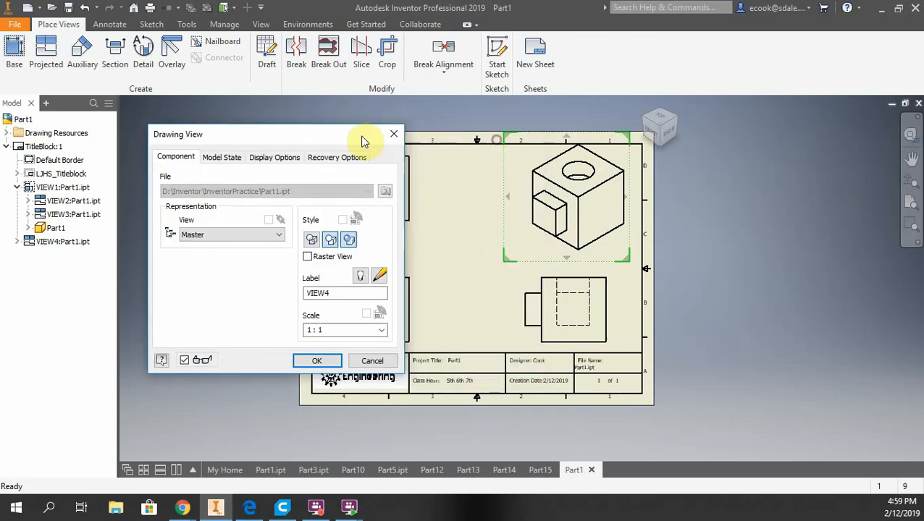
left_click(318, 363)
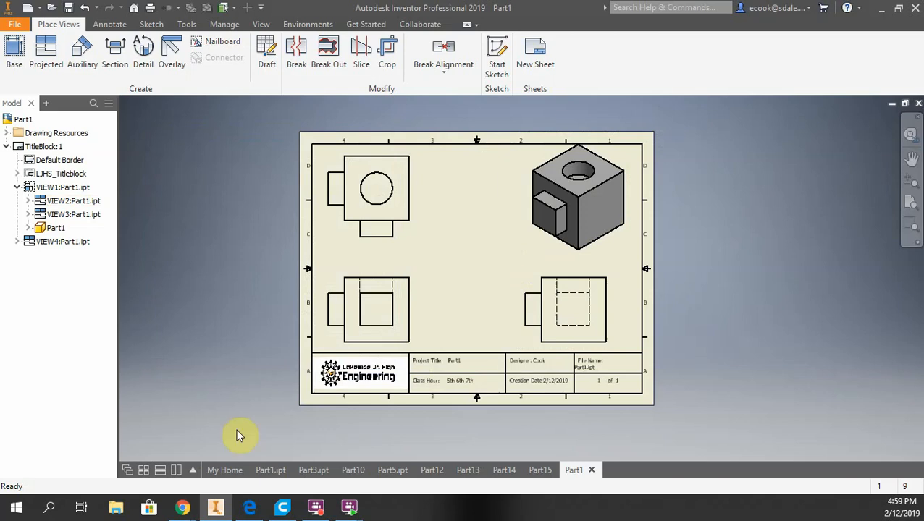
Switch to the browser, open Practice_1.pdf in the class stream to examine the reference drawing, and return to Inventor
mouse_move(182, 507)
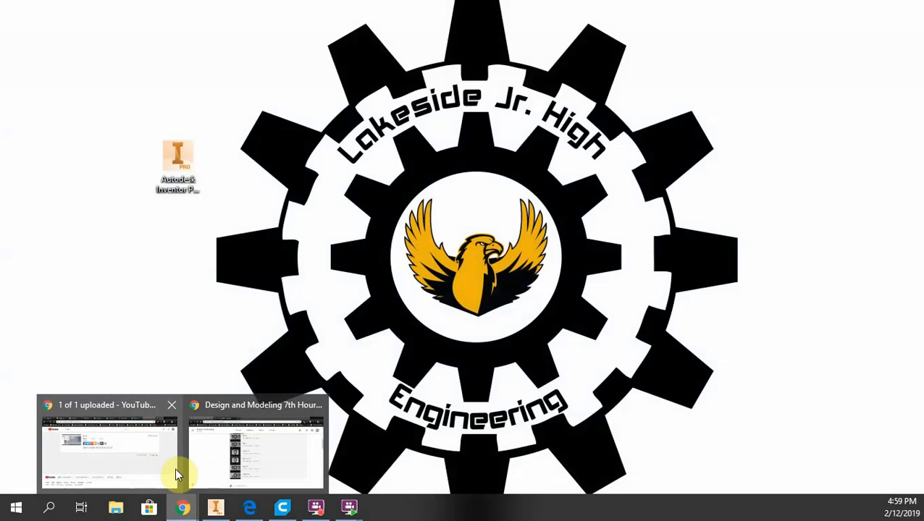
left_click(214, 467)
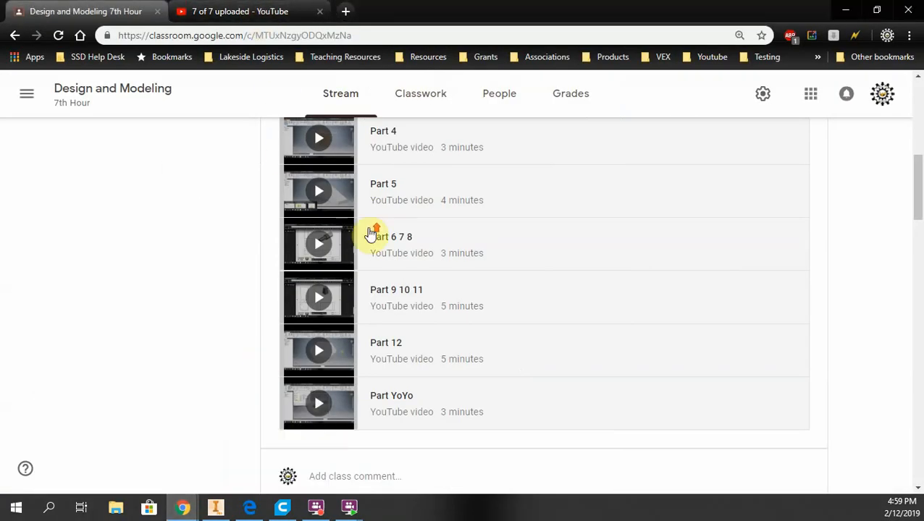
scroll(372, 232, "down", 5)
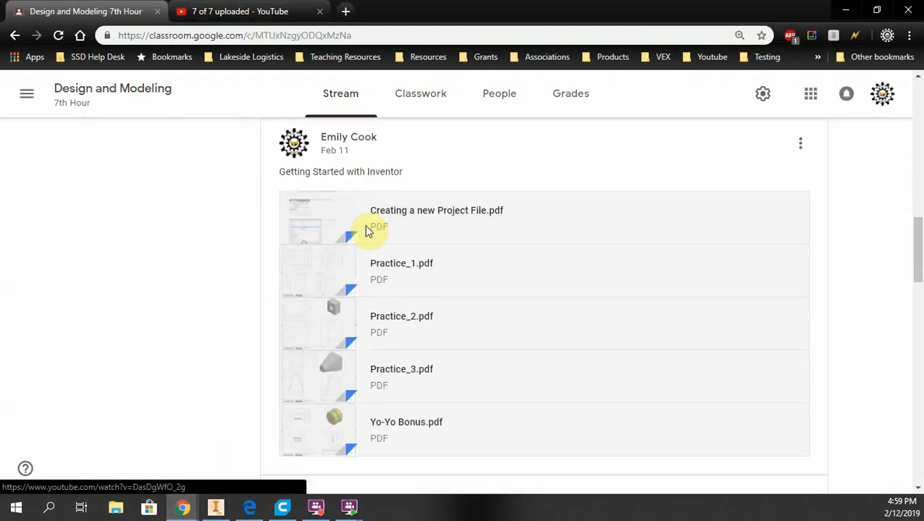
left_click(323, 278)
scroll(441, 250, "down", 1)
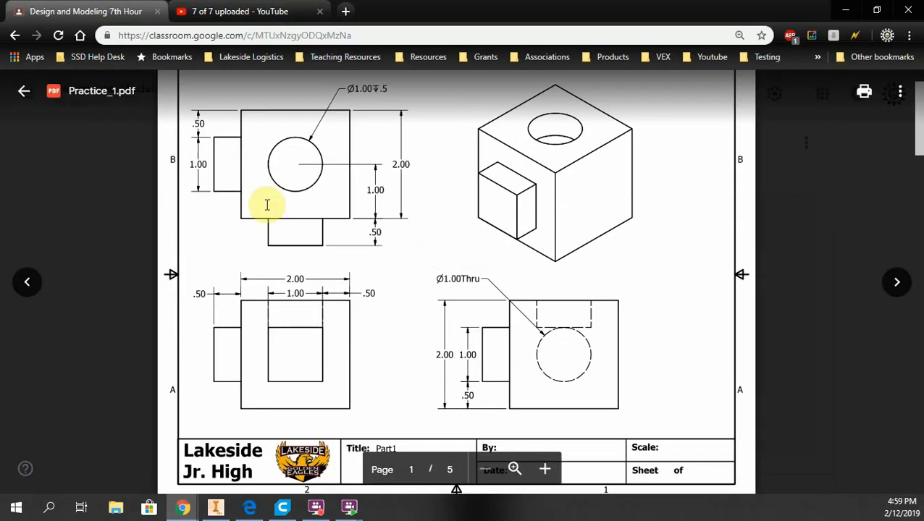
left_click(215, 507)
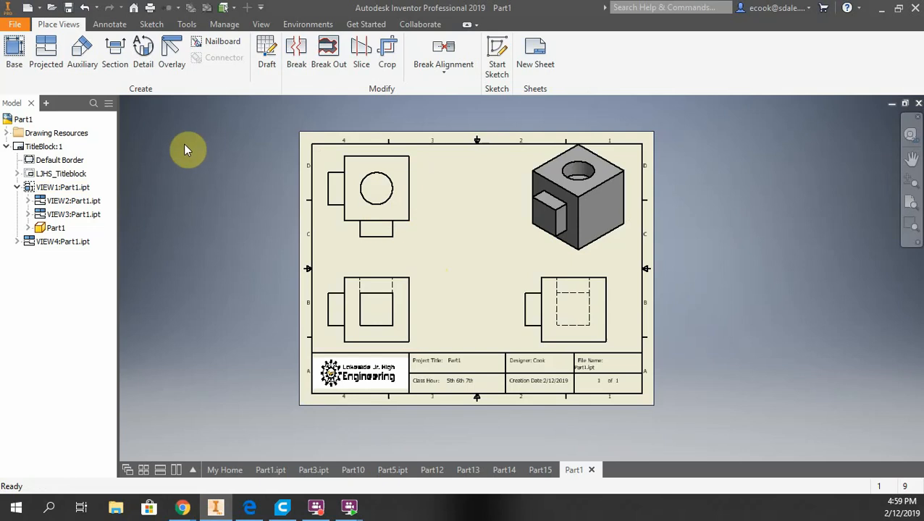
Start the Dimension tool and dimension the overall height of the right side view
left_click(110, 25)
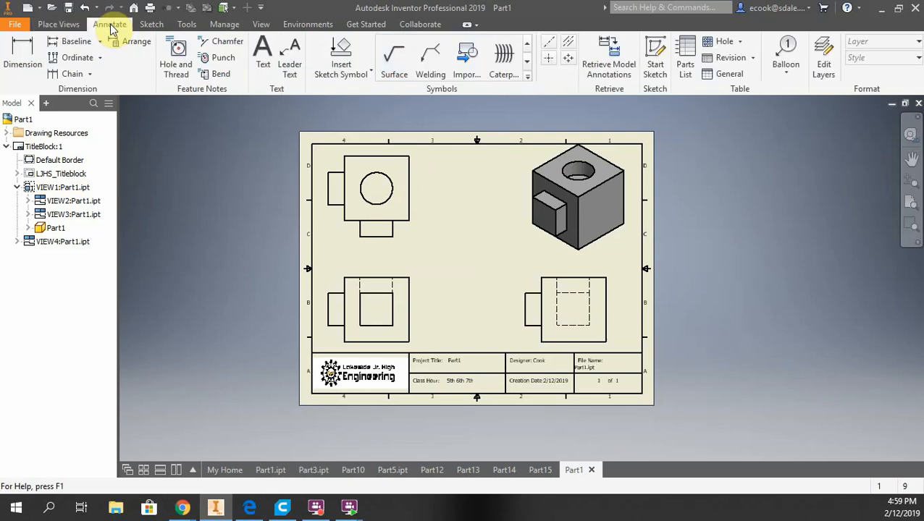
left_click(22, 54)
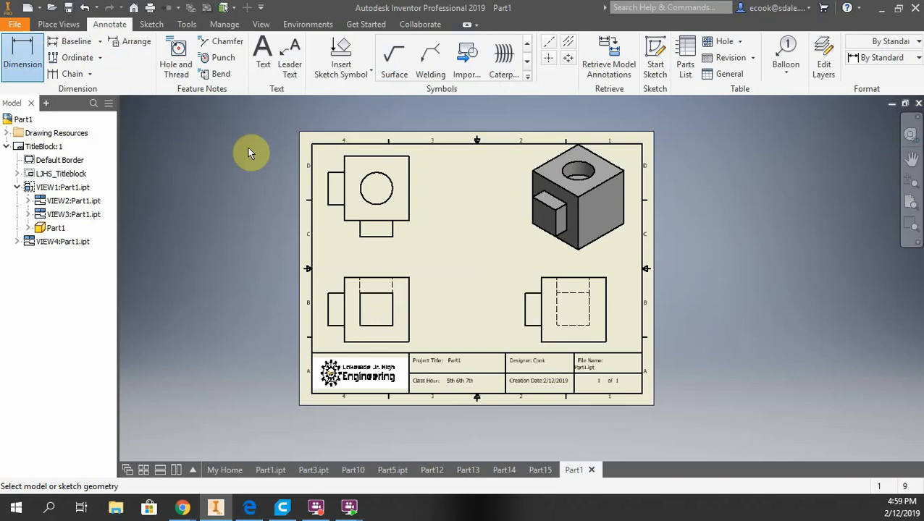
scroll(485, 300, "up", 3)
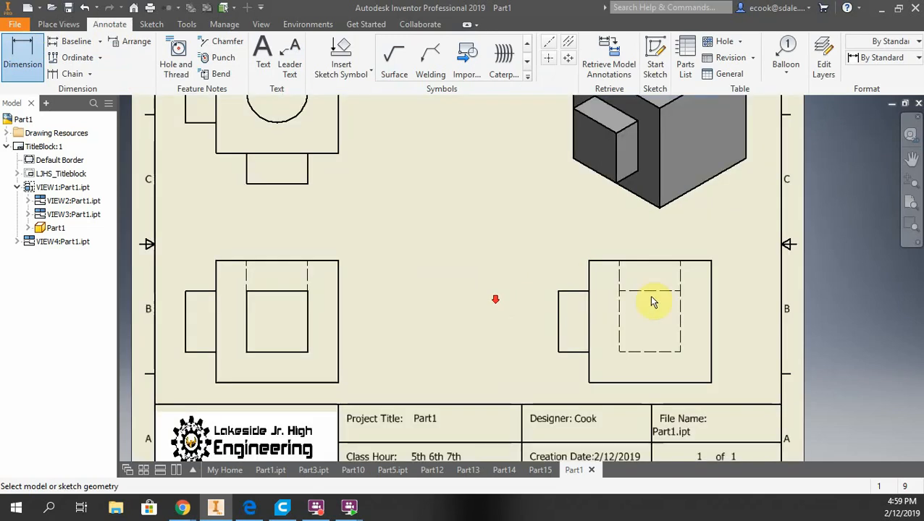
left_click(627, 262)
left_click(632, 382)
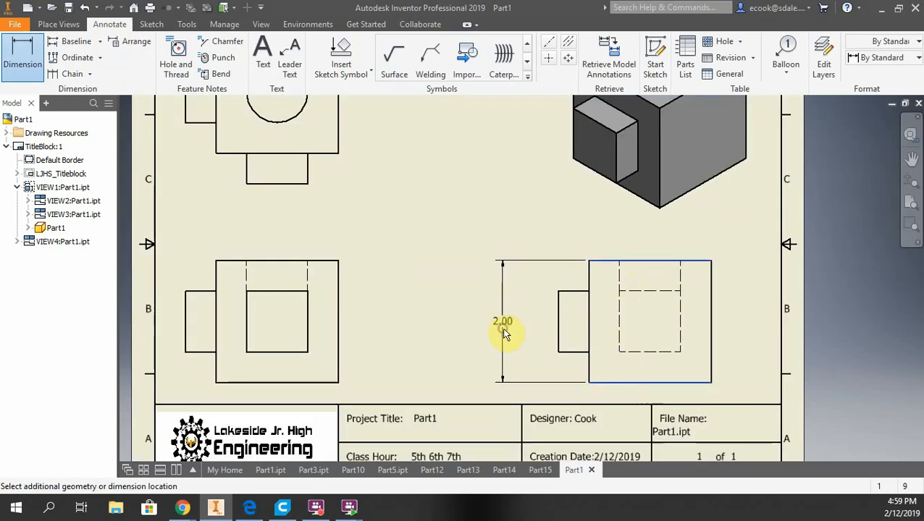
left_click(505, 334)
left_click(432, 340)
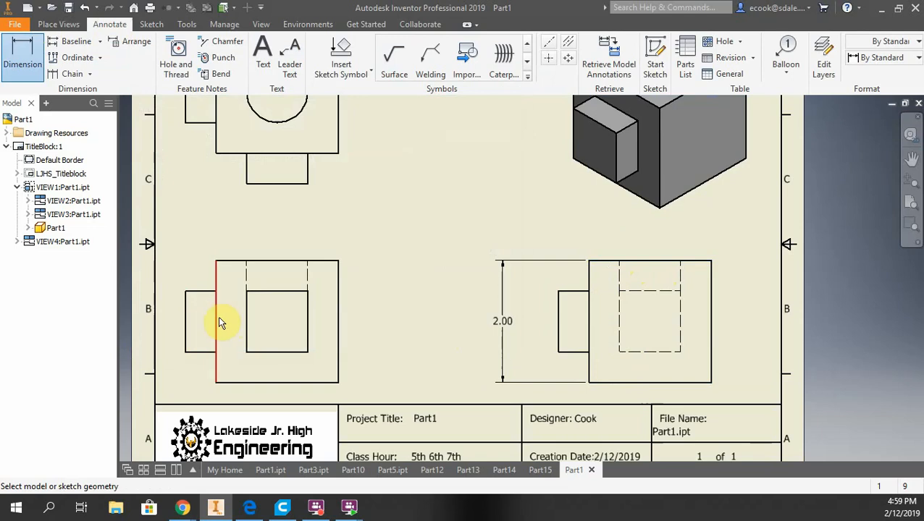
Dimension the overall width of the front view above it
left_click(217, 321)
left_click(337, 333)
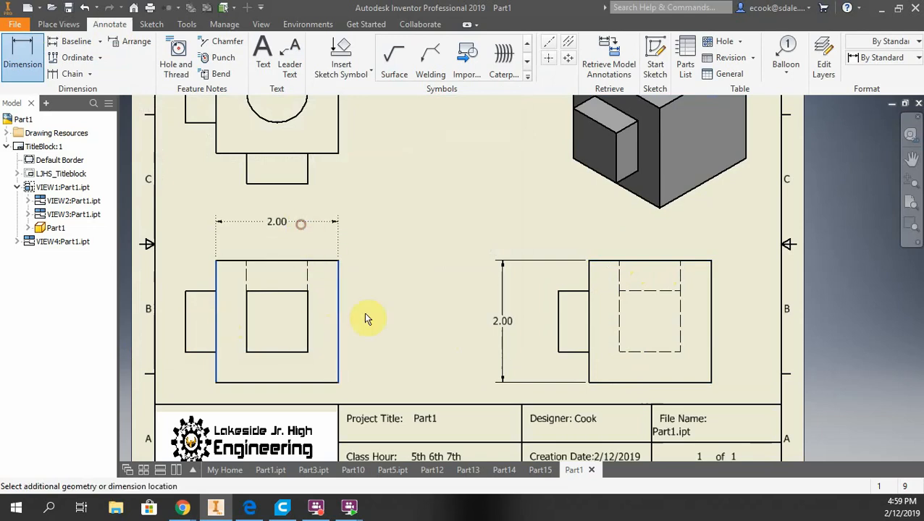
left_click(301, 224)
left_click(419, 343)
Dimension the overall height of the top view to its right
middle_click_drag(401, 189, 428, 334)
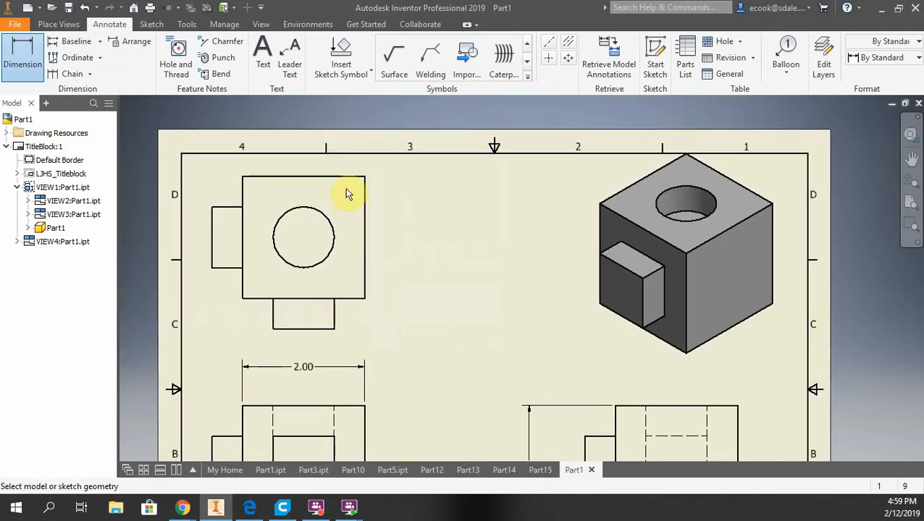
left_click(344, 176)
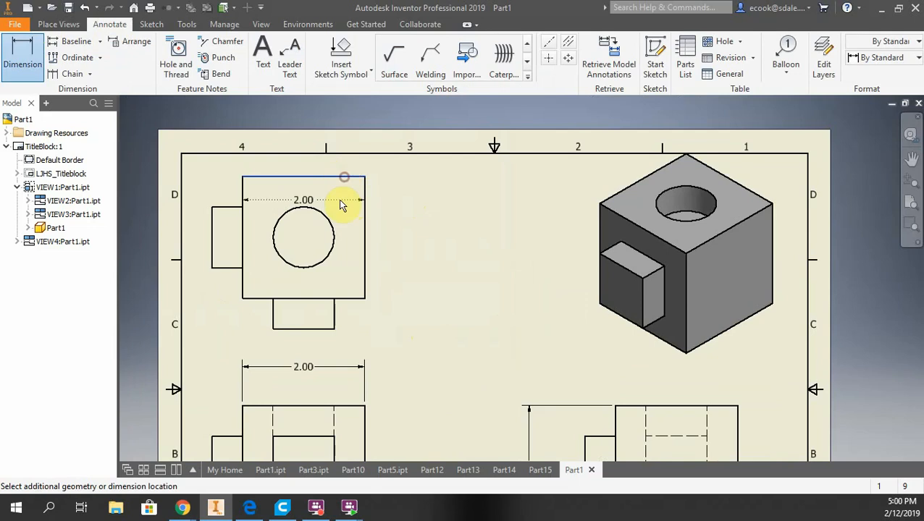
left_click(337, 299)
left_click(464, 265)
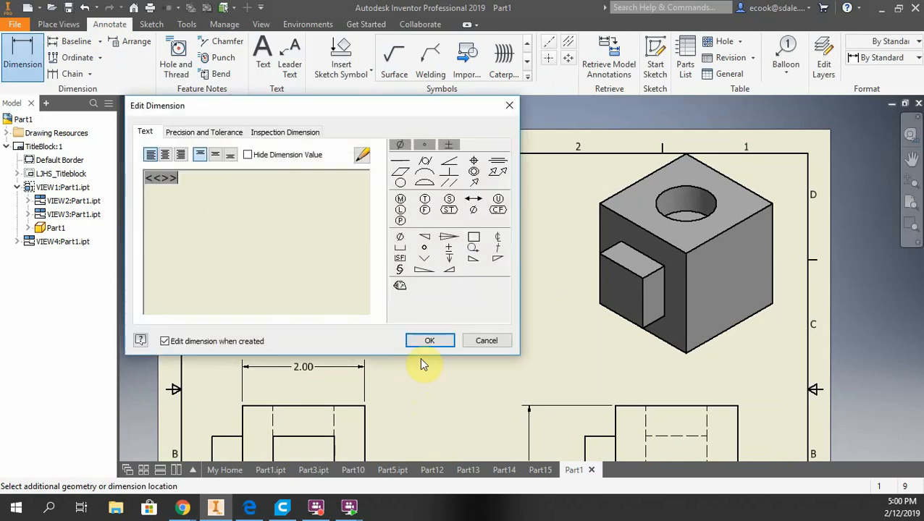
left_click(422, 338)
Dimension the height of the tab's lower edge above the base in the right side view
middle_click_drag(443, 346, 469, 230)
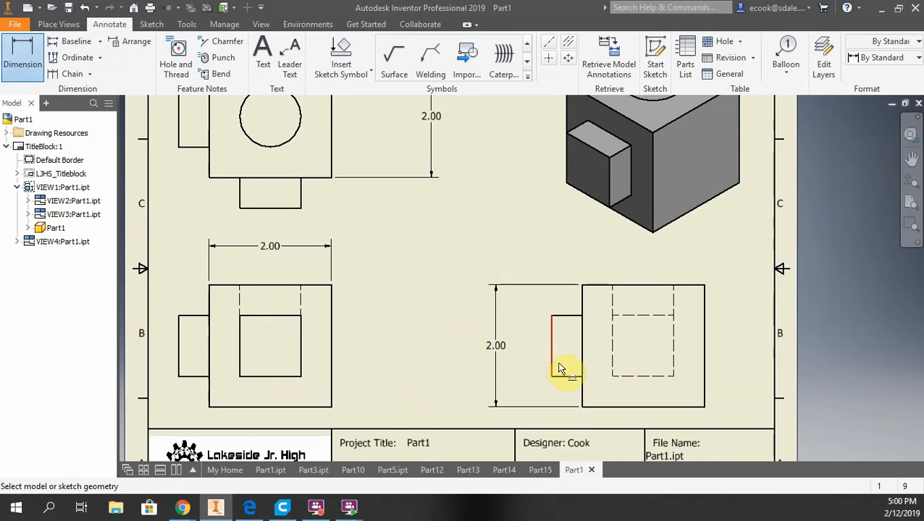
left_click(616, 407)
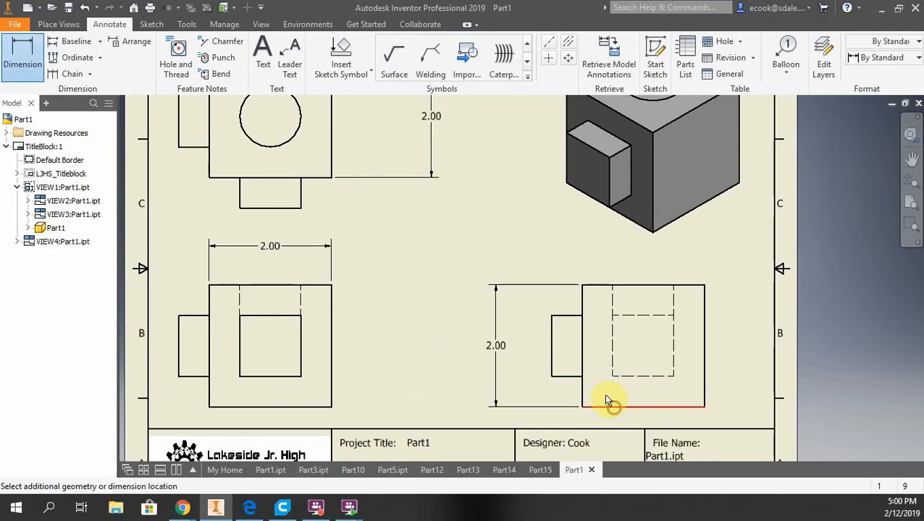
left_click(552, 376)
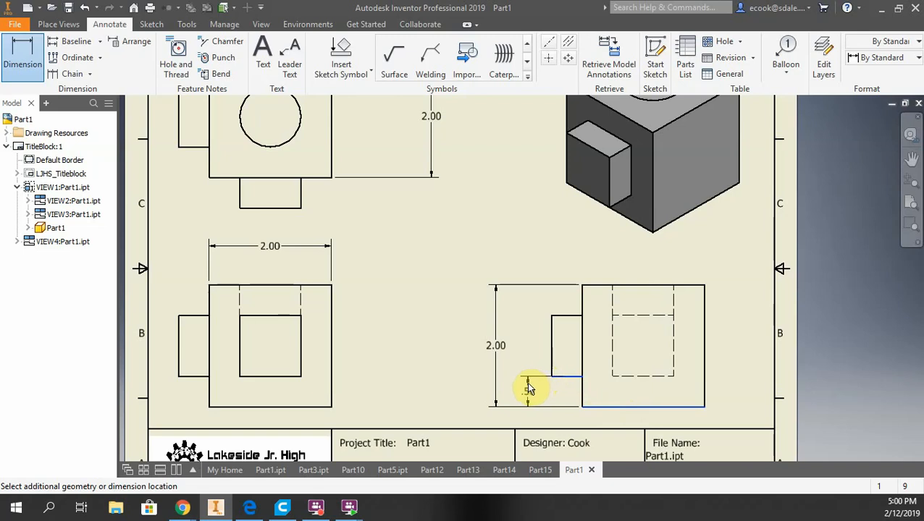
left_click(524, 391)
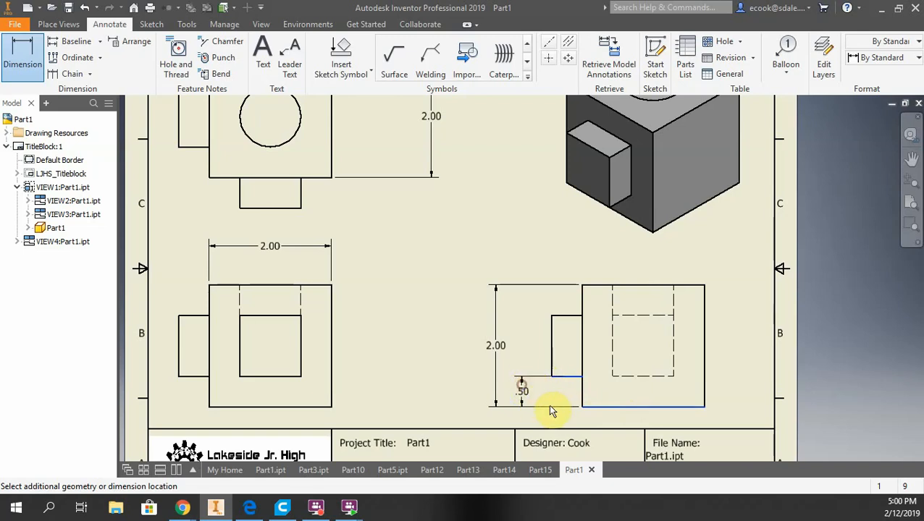
left_click(437, 338)
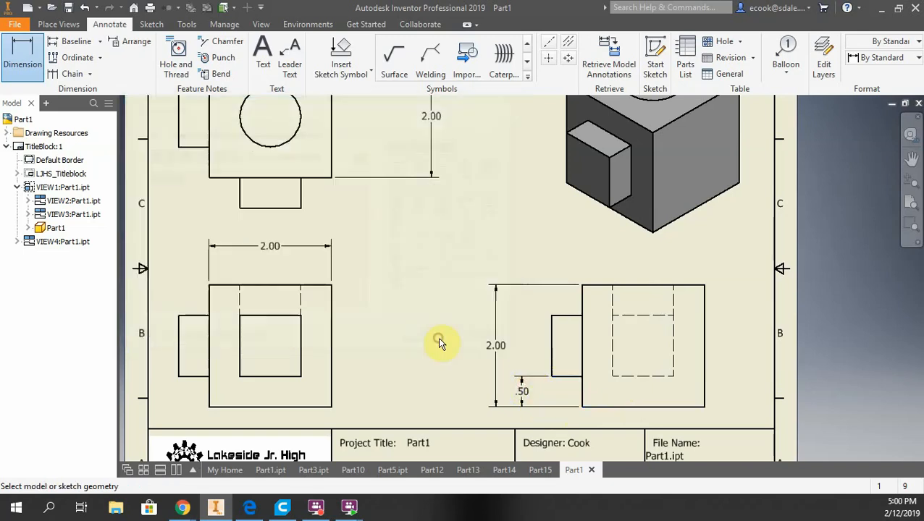
Dimension the distance from the front view's left body edge to the inner square's left edge
left_click(210, 336)
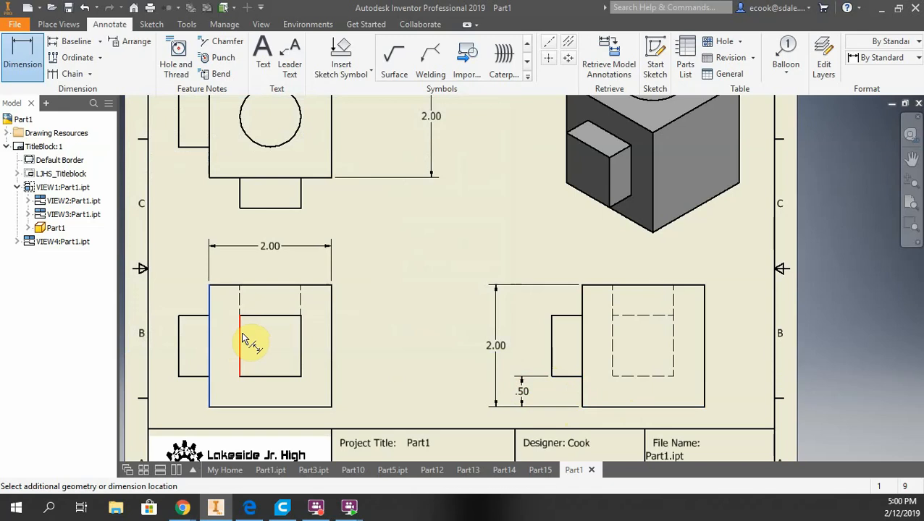
left_click(241, 337)
left_click(232, 270)
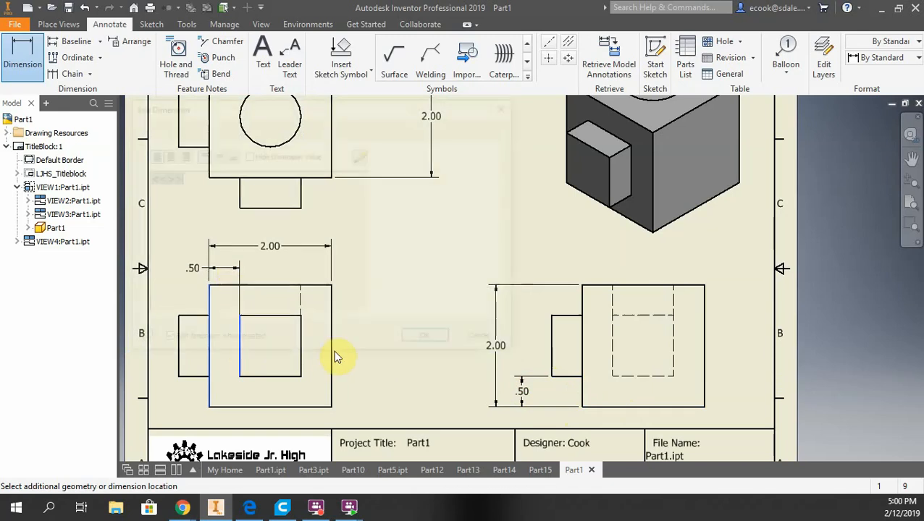
left_click(423, 341)
Dimension the hole's diameter in the top view and append a depth symbol with .5 to its text
mouse_move(399, 262)
middle_mouse_down()
mouse_move(405, 243)
mouse_move(406, 317)
middle_mouse_up()
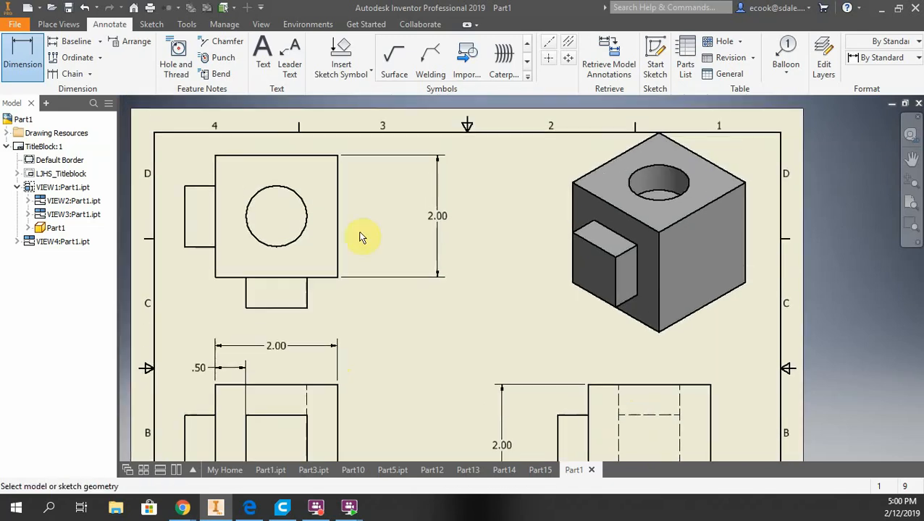
left_click(296, 194)
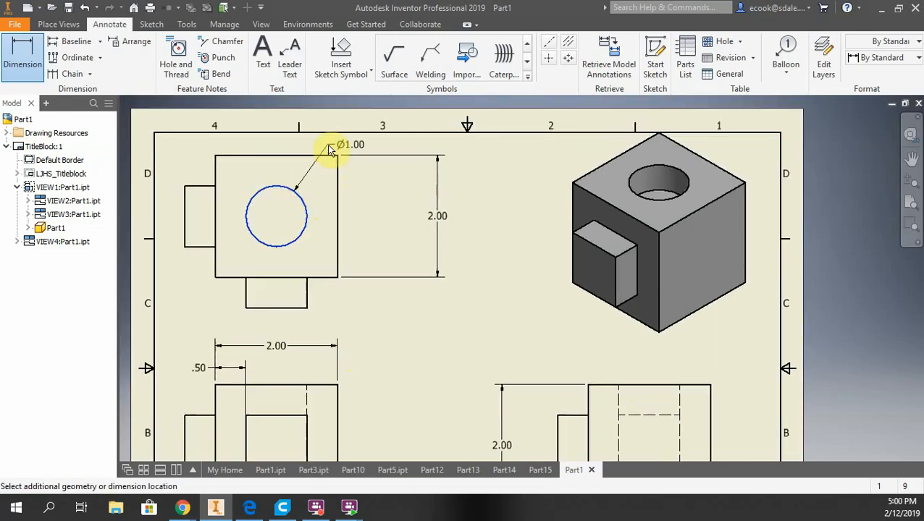
left_click(357, 174)
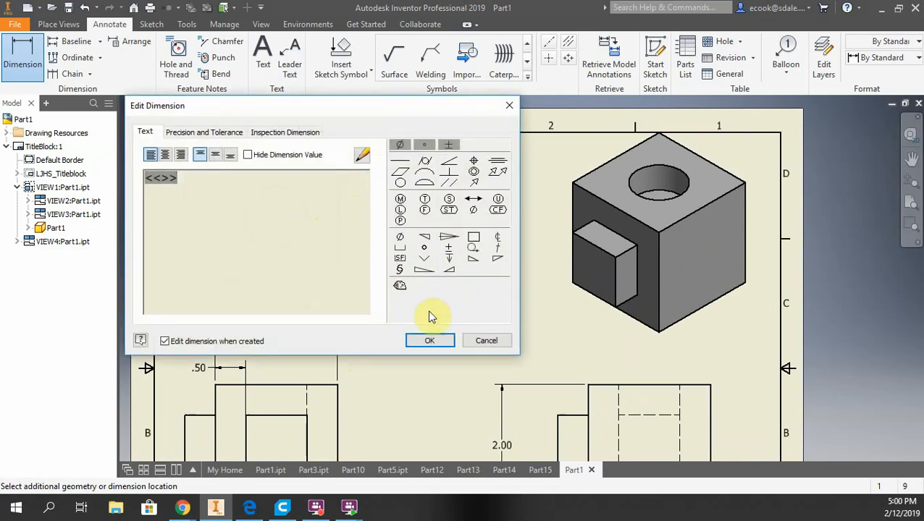
left_click_drag(344, 113, 428, 188)
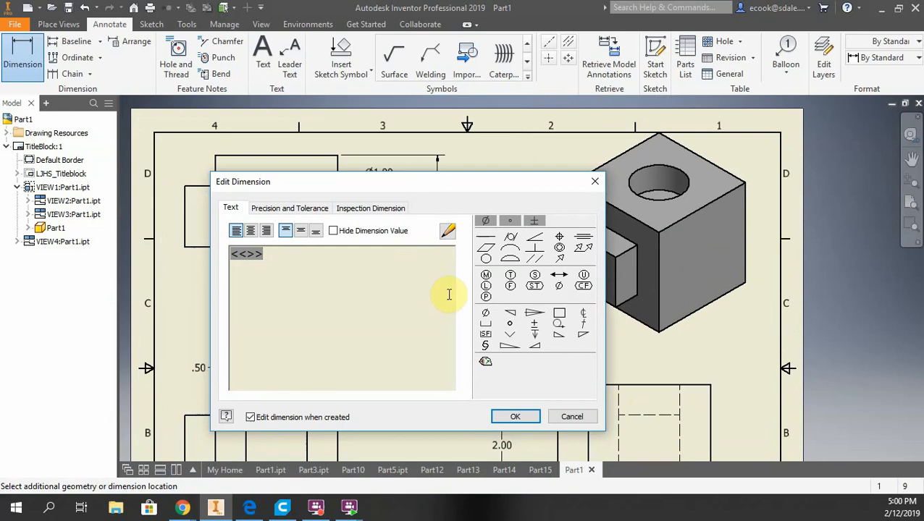
left_click(536, 337)
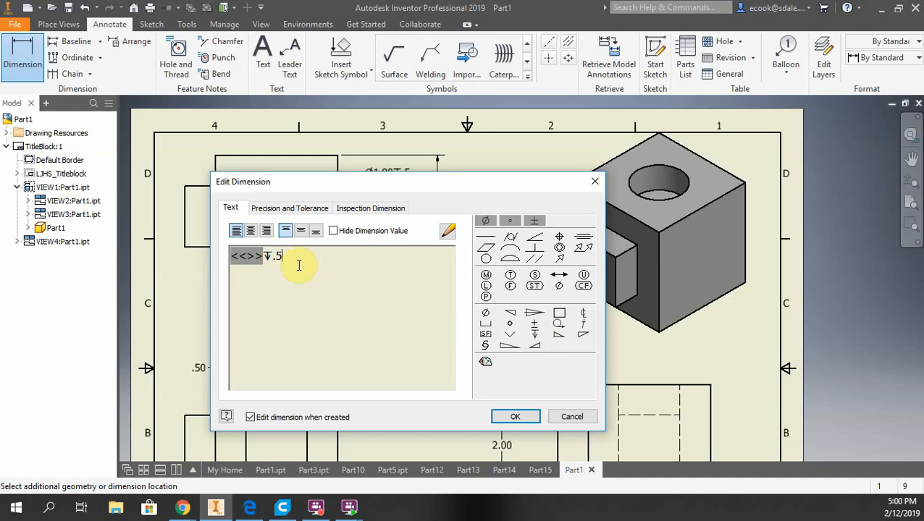
left_click(515, 416)
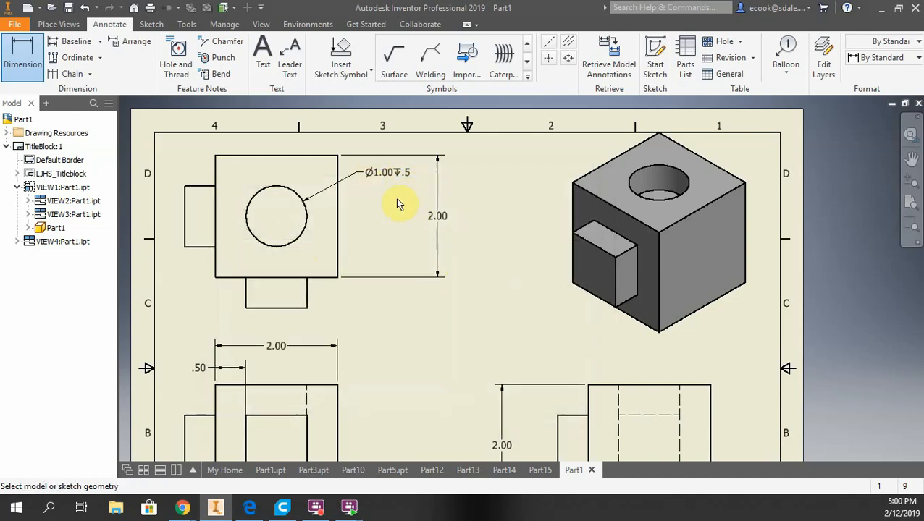
left_click(176, 54)
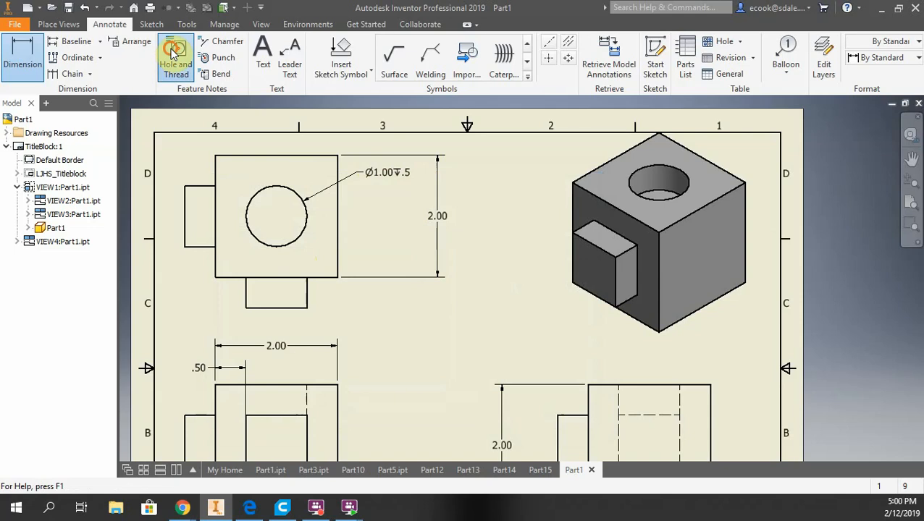
left_click(301, 237)
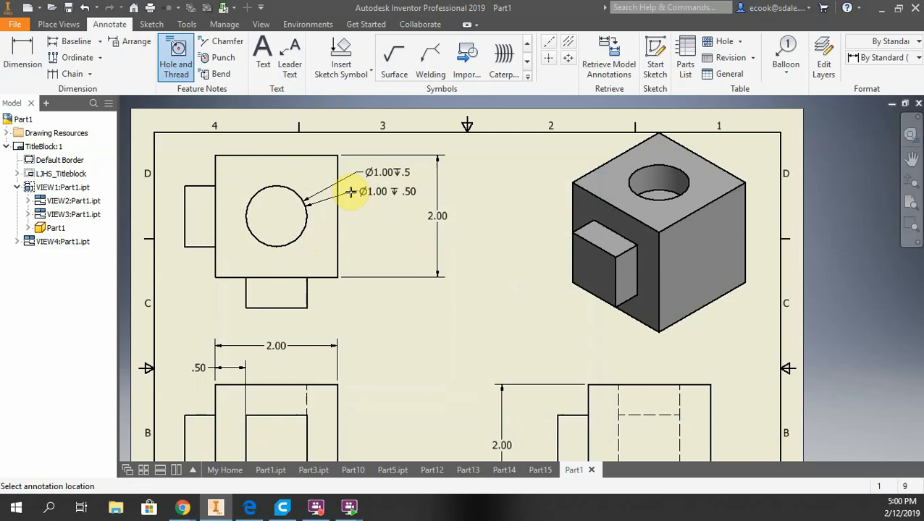
key("Escape")
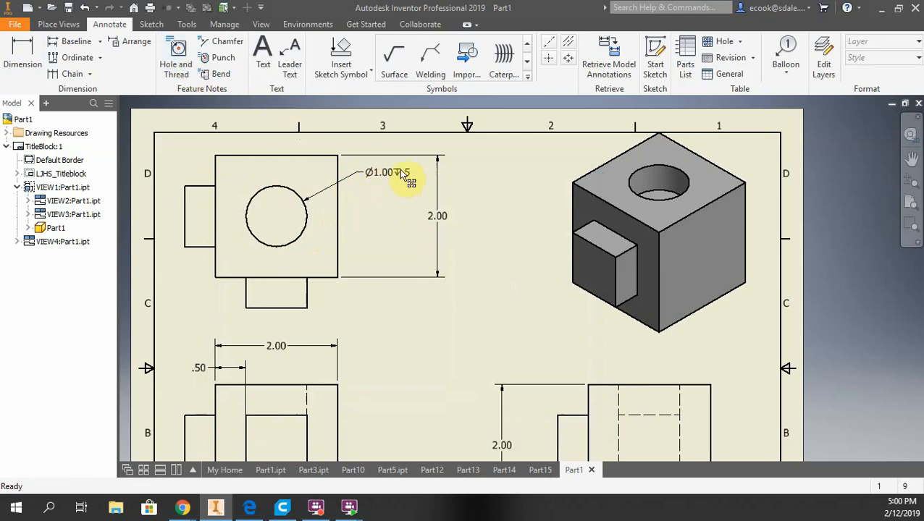
left_click(185, 56)
left_click(296, 192)
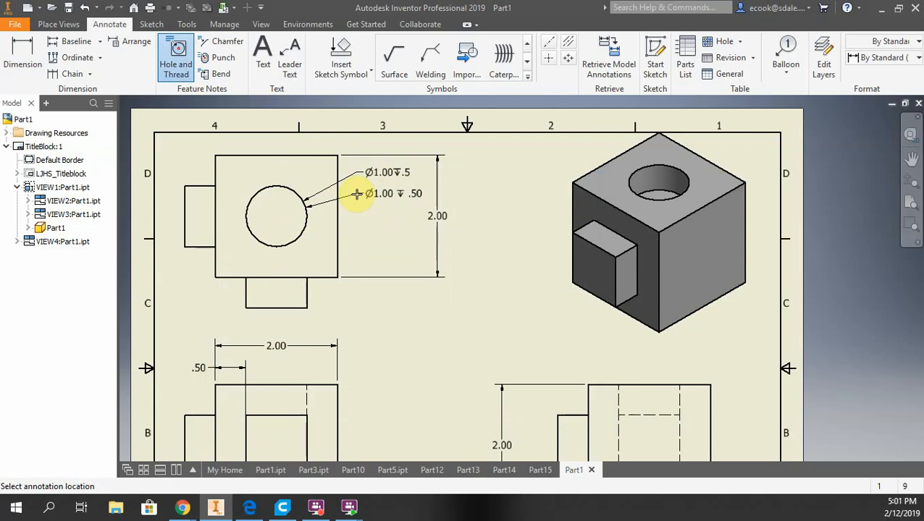
key("Escape")
double_click(382, 177)
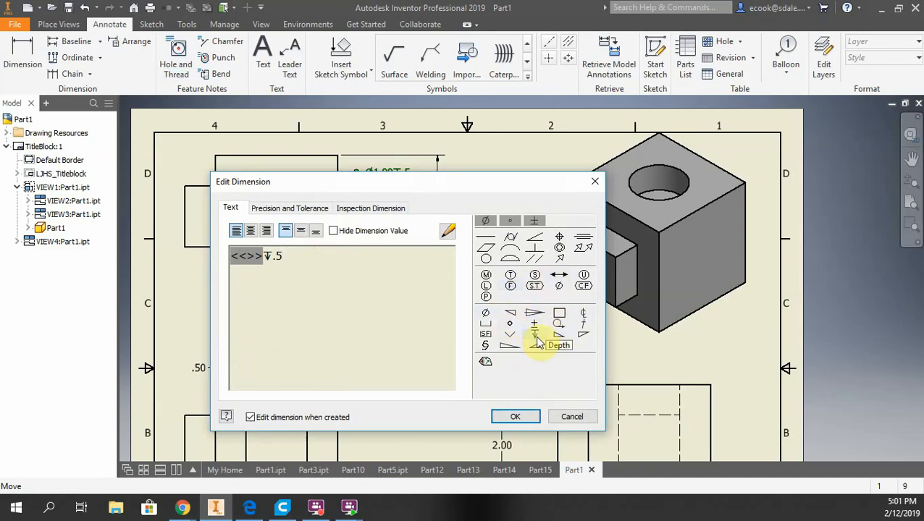
left_click(594, 181)
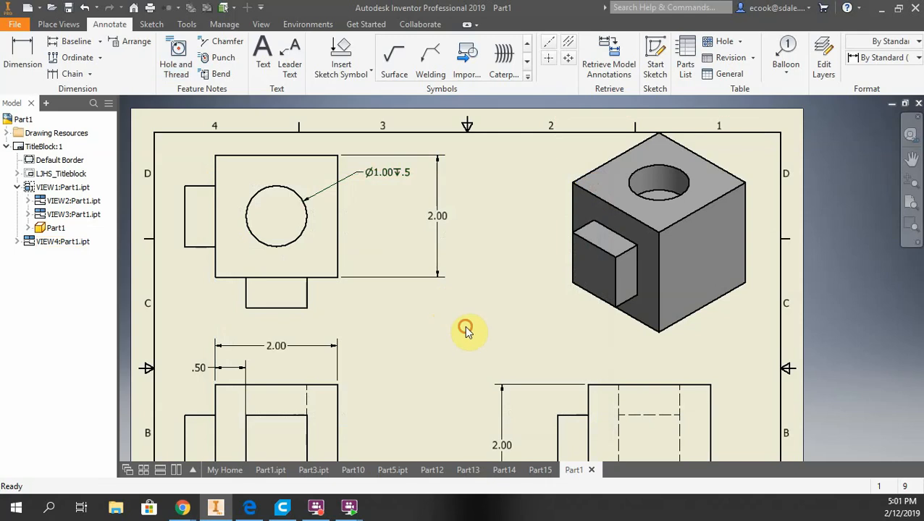
middle_click_drag(449, 325, 472, 271)
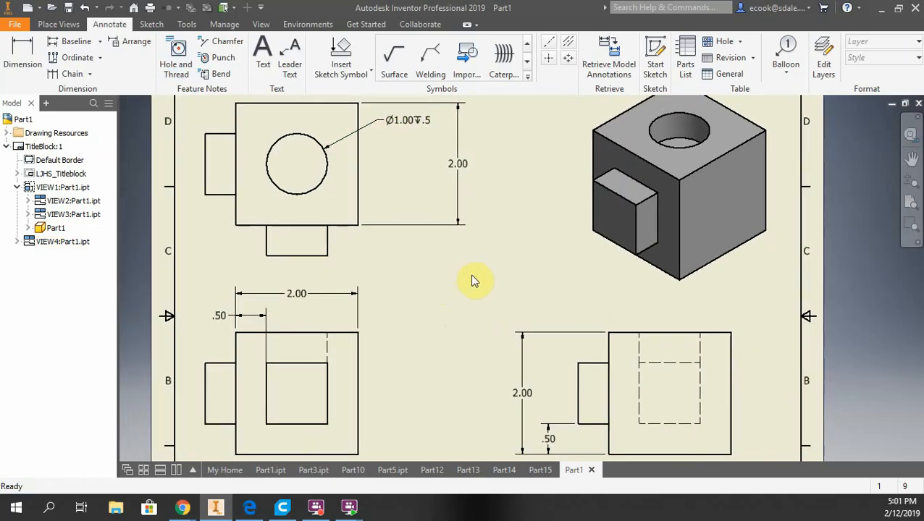
left_click(22, 54)
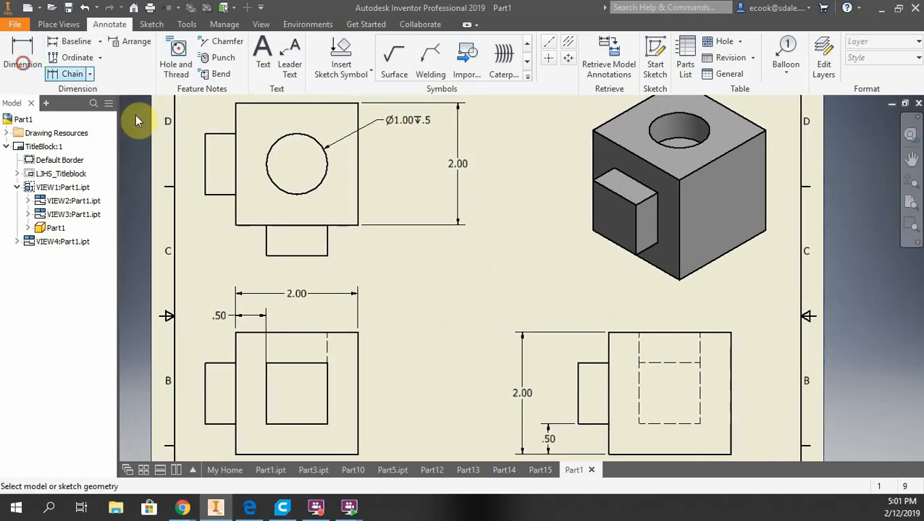
left_click(236, 143)
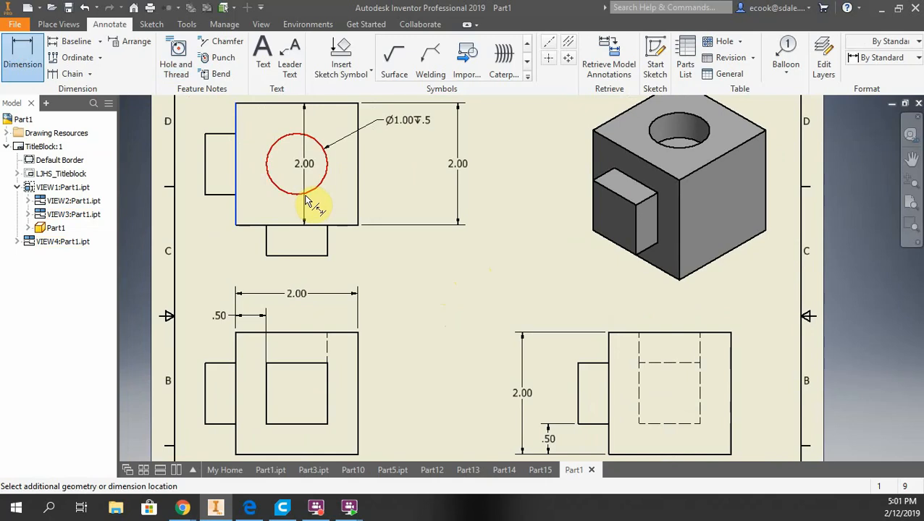
left_click(310, 201)
Dimension the distance from the top view's bottom edge to the hole's center
left_click(33, 59)
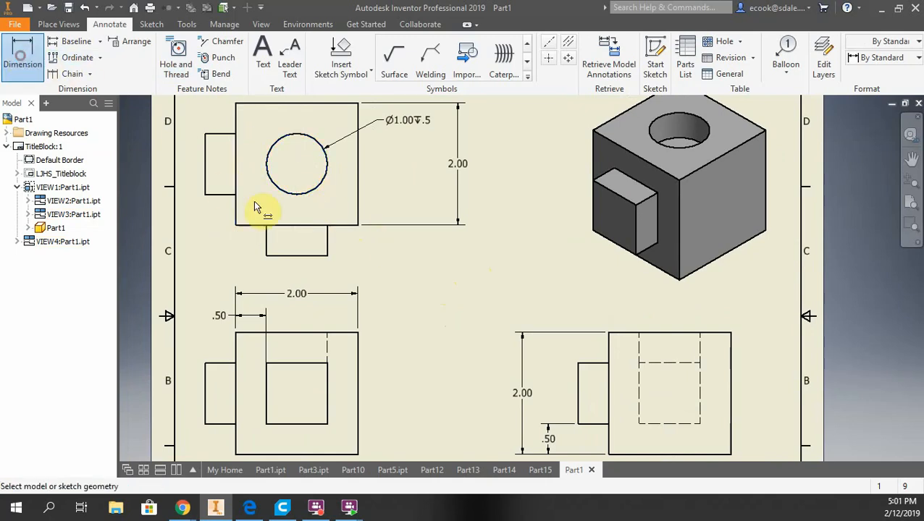
left_click(286, 226)
left_click(286, 192)
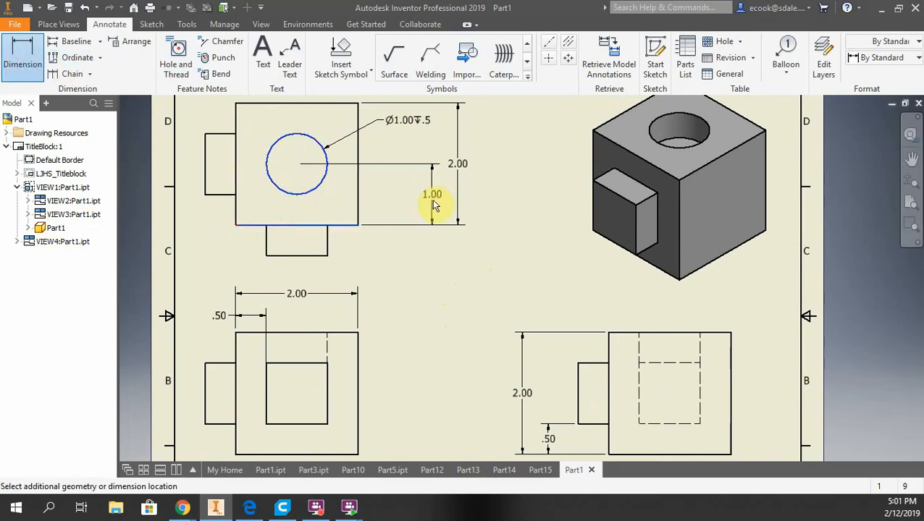
left_click(411, 206)
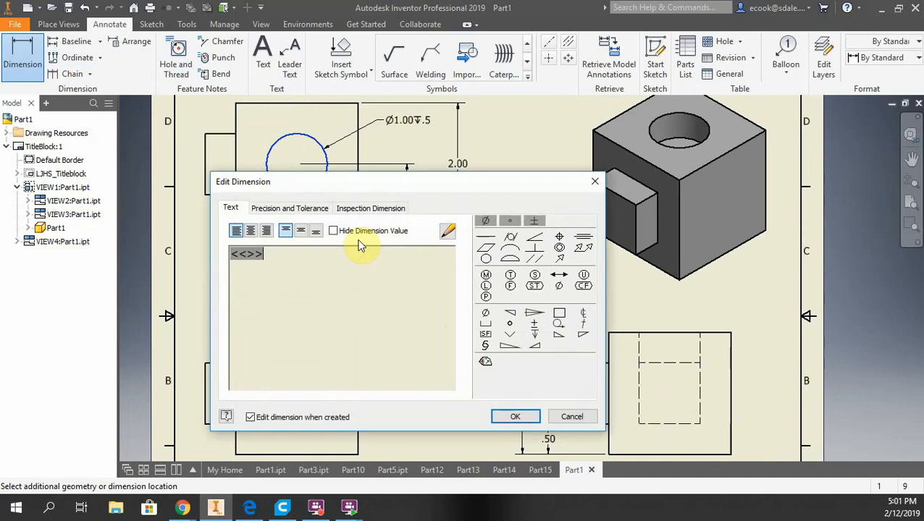
left_click(529, 421)
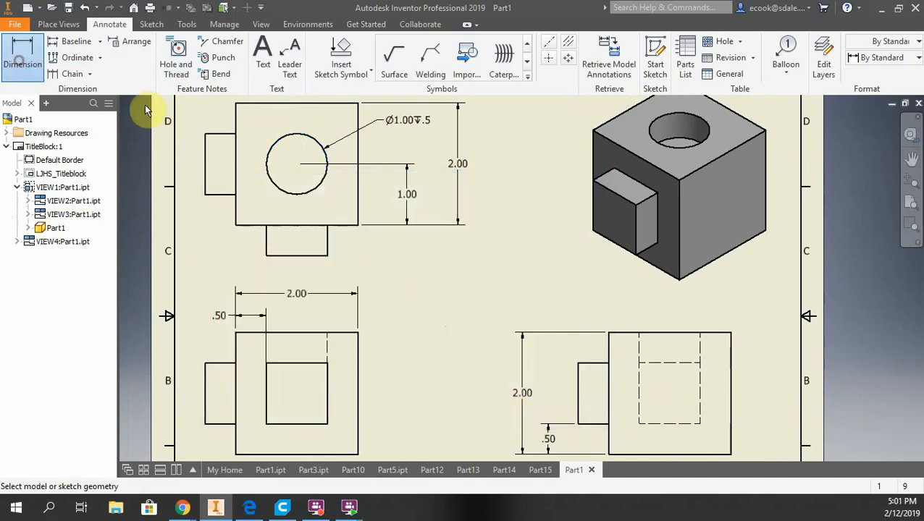
Dimension the distance from the top view's left edge to the hole's center, placed above the view
left_click(236, 124)
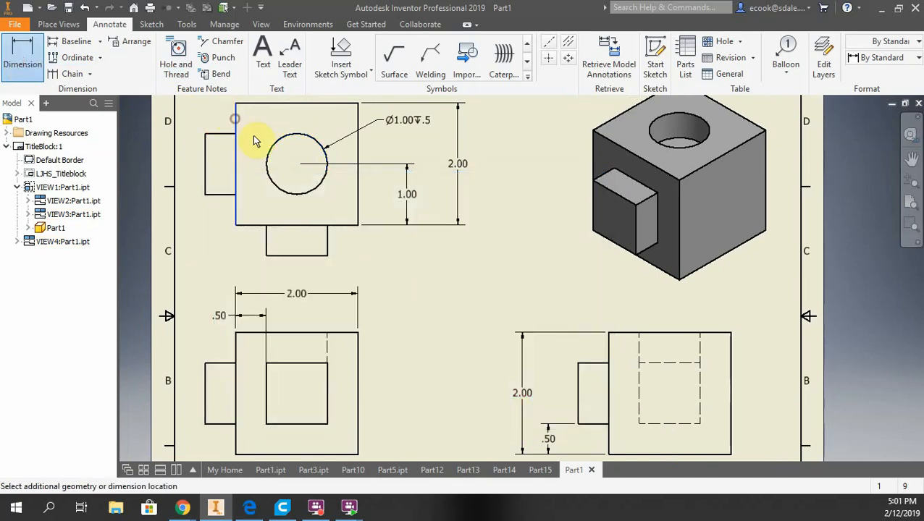
left_click(275, 148)
middle_click_drag(252, 155, 264, 211)
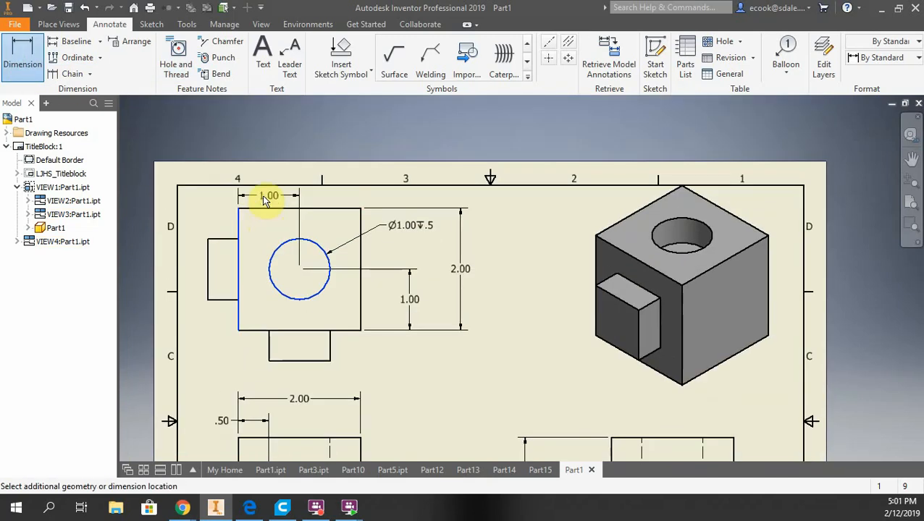
left_click(265, 198)
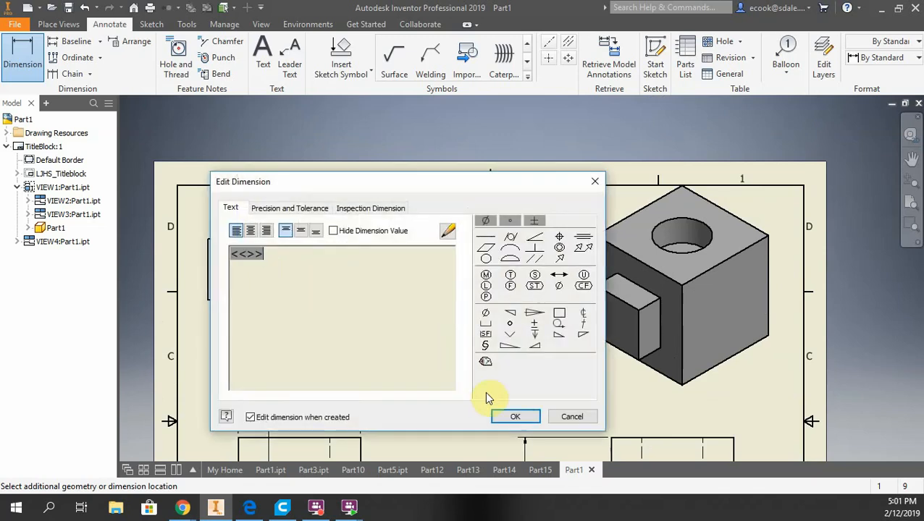
left_click(507, 414)
Dimension how far the lower tab projects below the top view, placed to its right
middle_click_drag(502, 316, 506, 194)
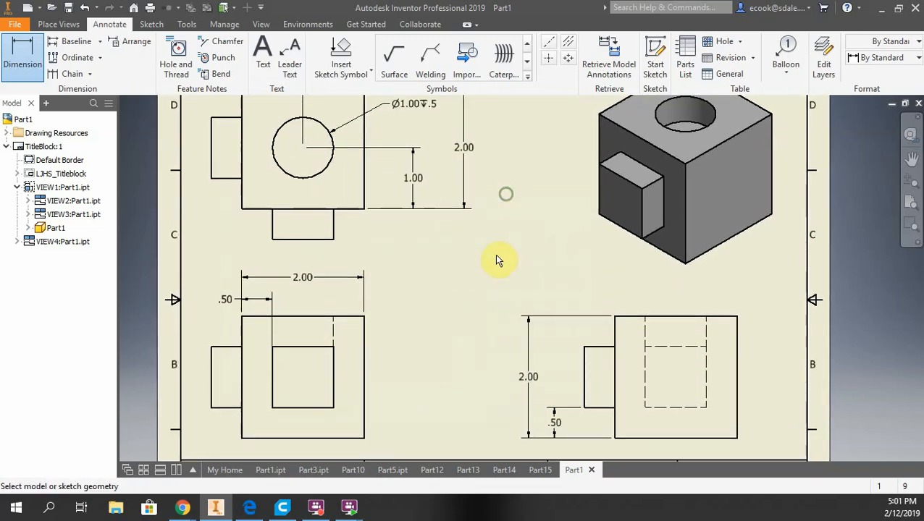
mouse_move(497, 260)
middle_mouse_down()
mouse_move(516, 225)
mouse_move(507, 247)
middle_mouse_up()
left_click(36, 65)
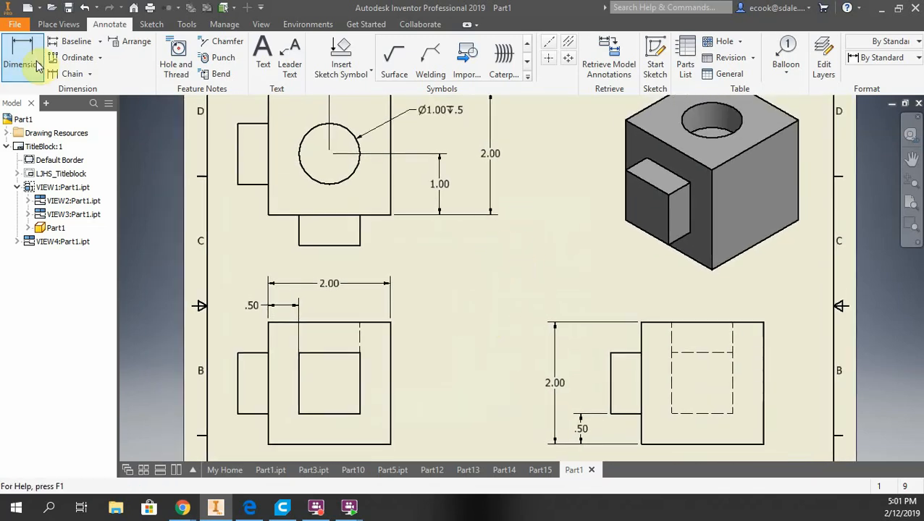
left_click(359, 231)
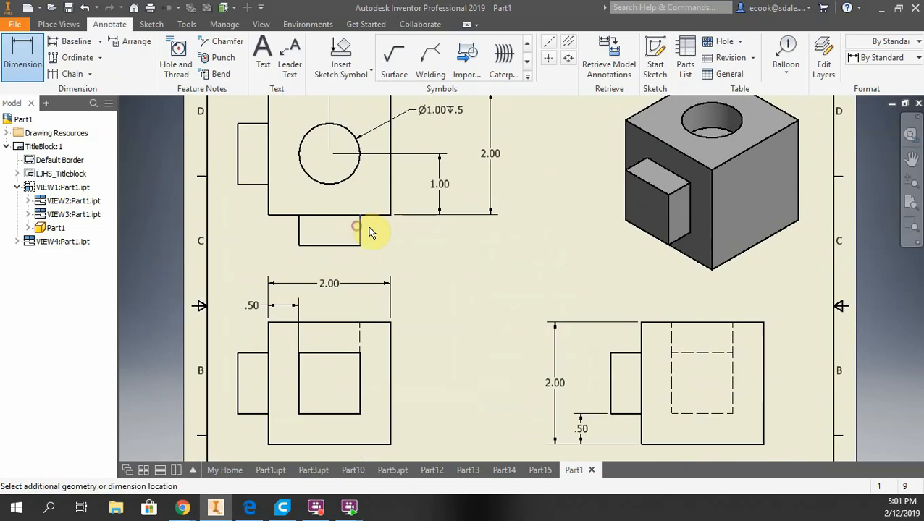
left_click(464, 346)
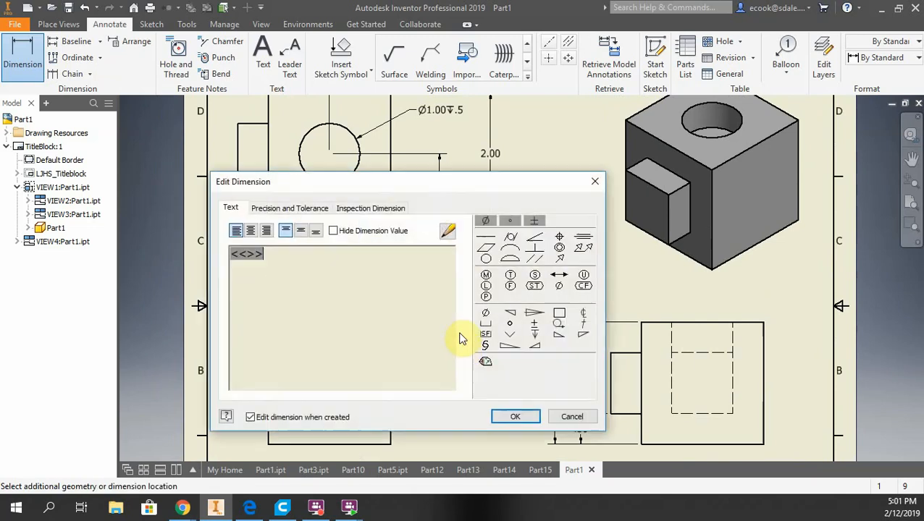
left_click(517, 415)
Dimension the width of the left tab in the front view, placed above it
mouse_move(496, 272)
middle_mouse_down()
mouse_move(485, 370)
mouse_move(495, 206)
middle_mouse_up()
left_click(23, 60)
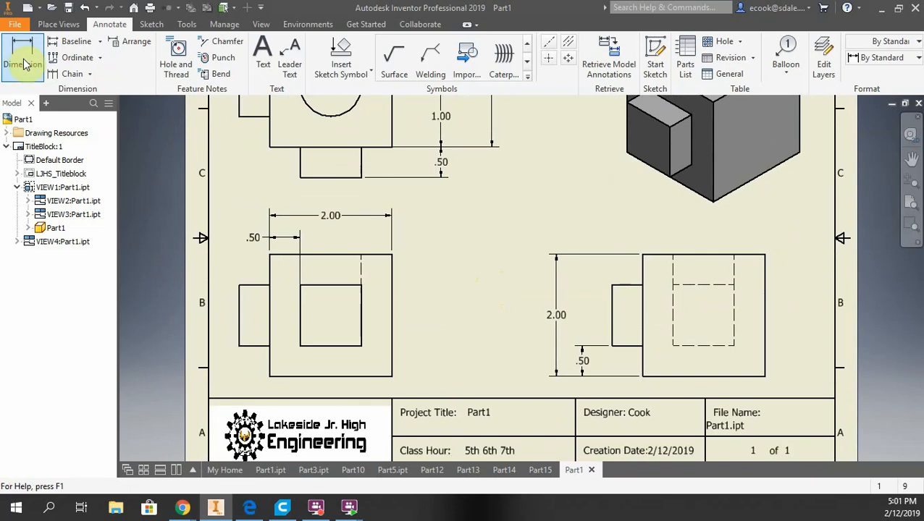
left_click(250, 285)
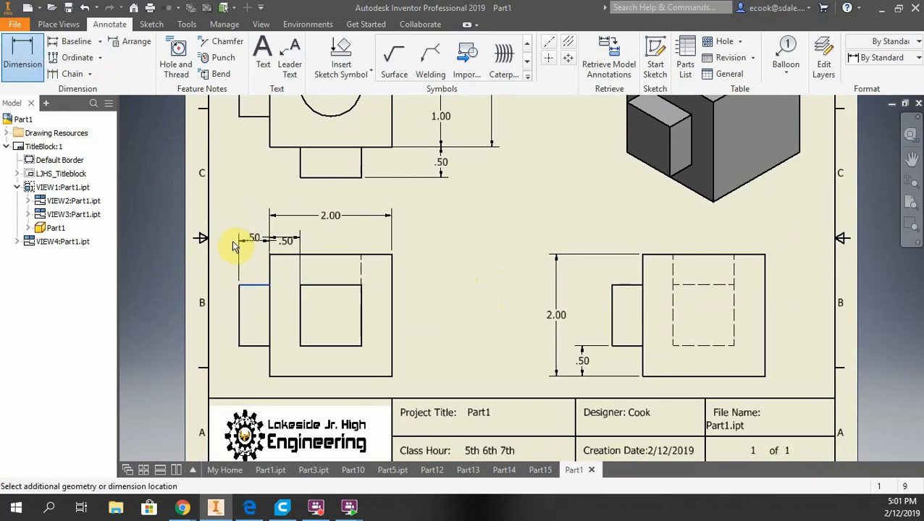
left_click(226, 199)
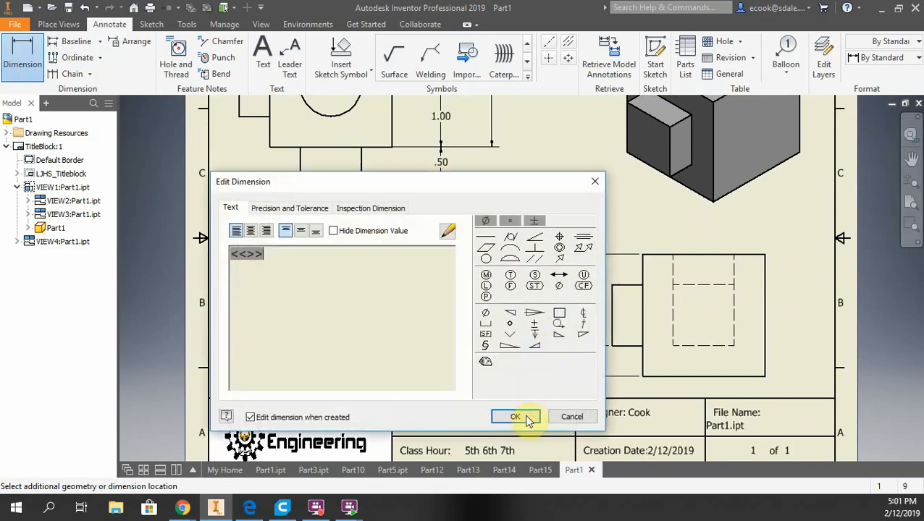
left_click(529, 421)
End the Dimension tool and delete the .50 dimension between the front view's left edge and the inner square
right_click(515, 263)
left_click(391, 264)
left_click(285, 244)
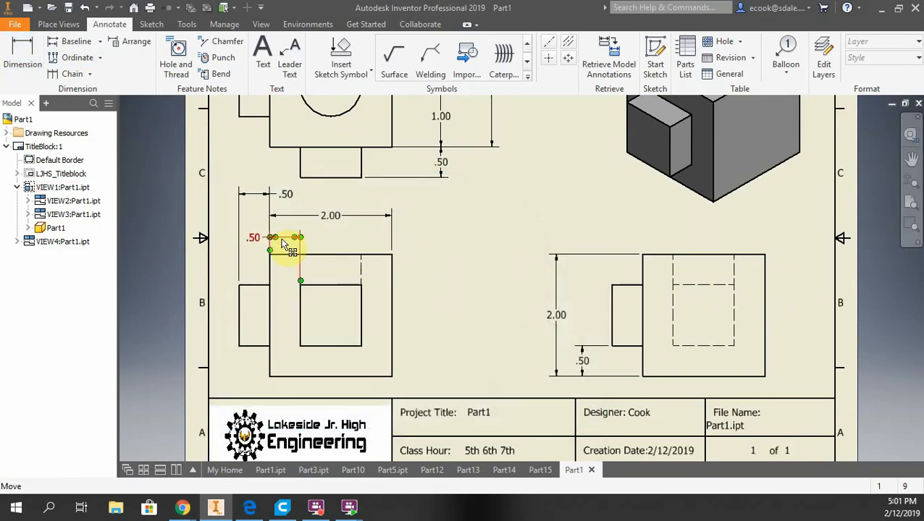
key("Delete")
Dimension the gap between the inner square's right edge and the front view's right edge, placed above the view
key("d")
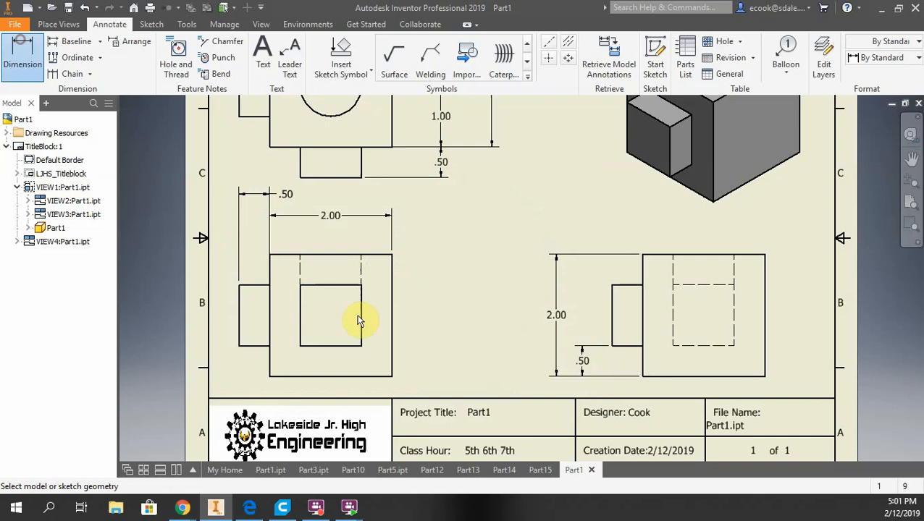
left_click(361, 317)
left_click(391, 304)
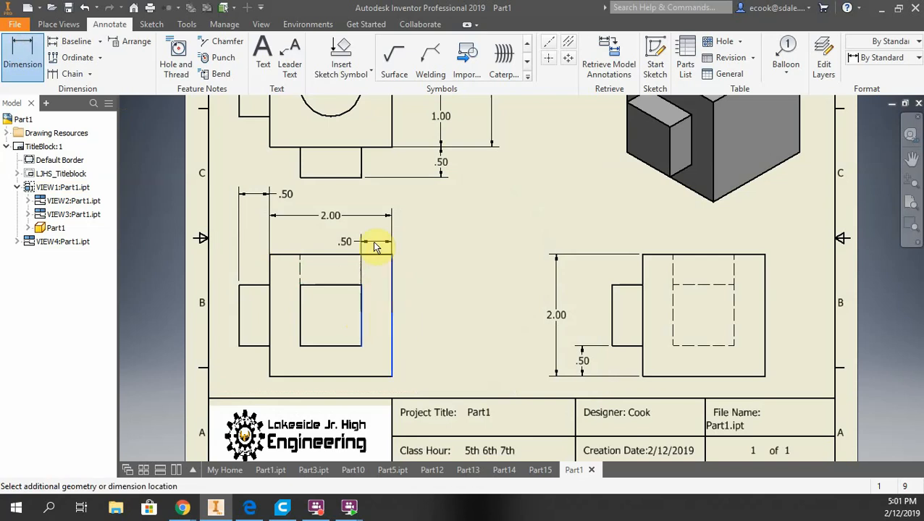
left_click(374, 240)
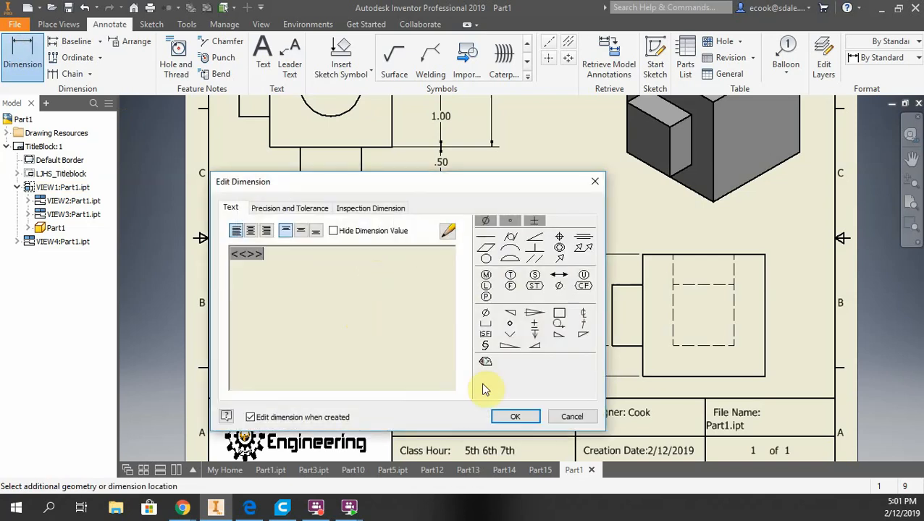
left_click(501, 412)
Move the left tab's .50 dimension down into line with the other .50 dimension above the front view
left_click_drag(253, 193, 254, 218)
left_click(592, 182)
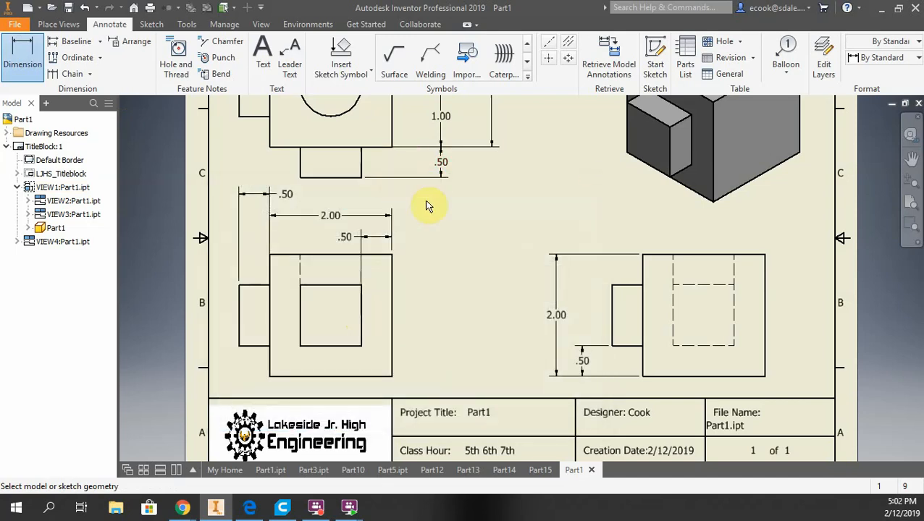
right_click(458, 201)
left_click(511, 207)
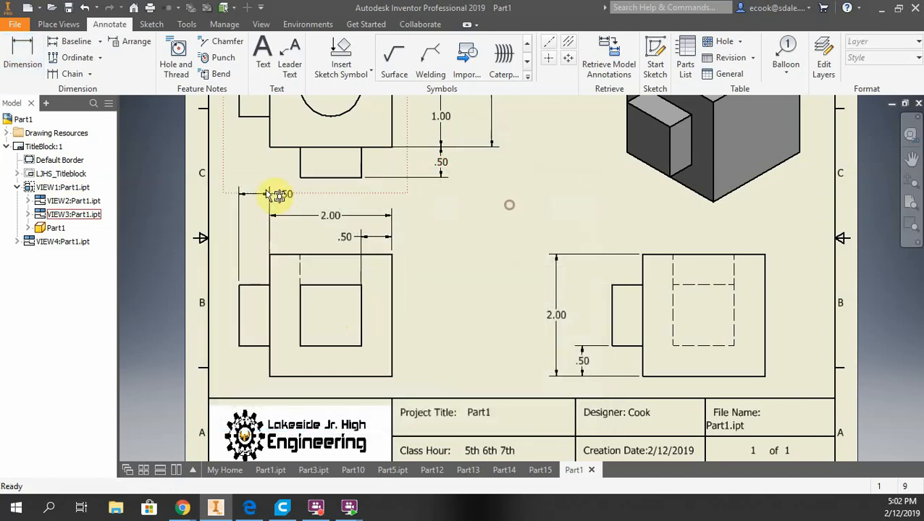
left_click(254, 233)
left_click_drag(255, 234, 253, 236)
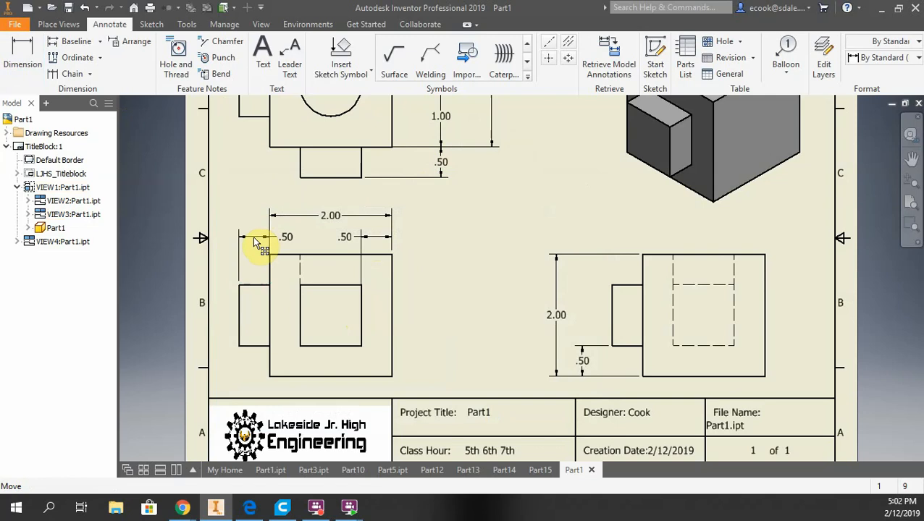
left_click(483, 265)
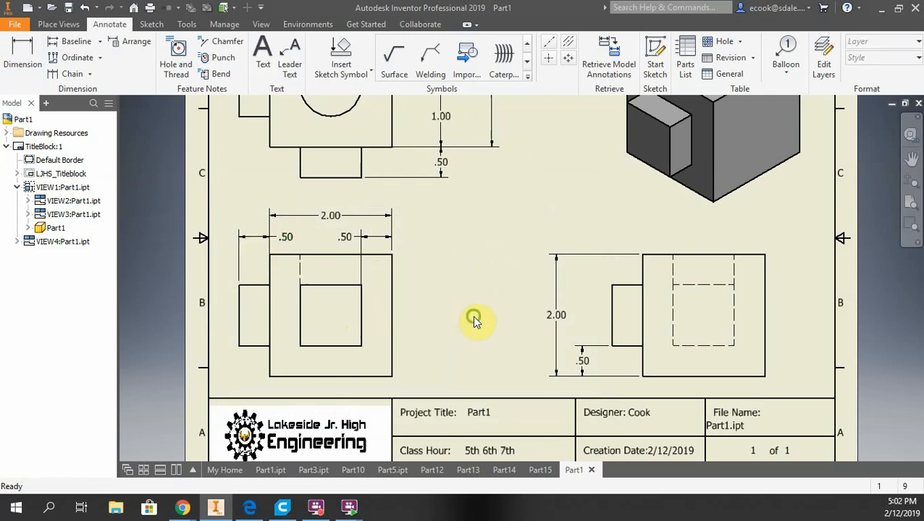
mouse_move(474, 319)
middle_mouse_down()
mouse_move(457, 278)
mouse_move(452, 350)
mouse_move(460, 353)
mouse_move(425, 381)
mouse_move(440, 275)
middle_mouse_up()
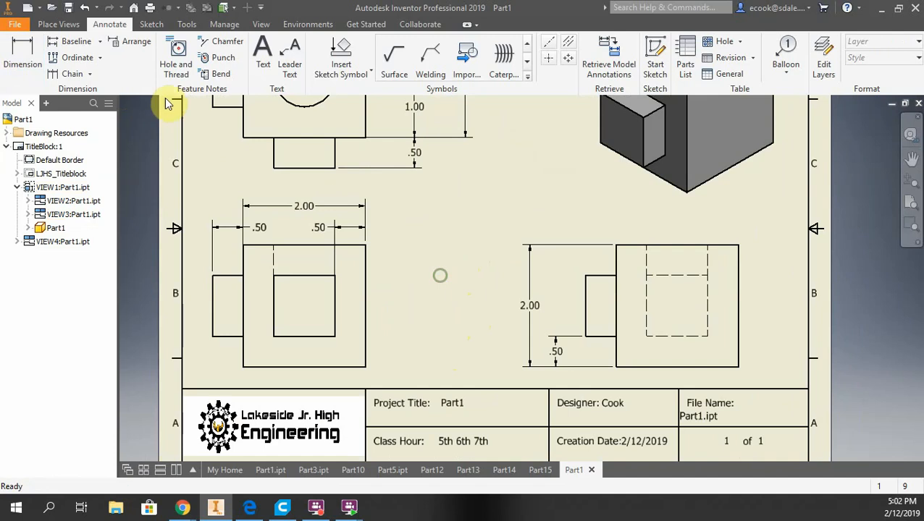
Dimension the height of the tab in the right-side view, placed between the 2.00 dimension and the tab
left_click(22, 54)
scroll(591, 294, "up", 3)
left_click(580, 282)
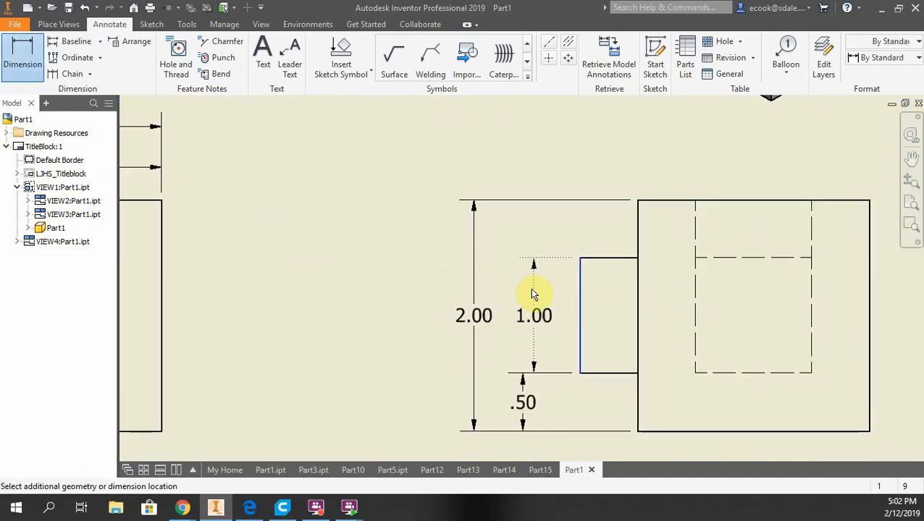
left_click(524, 299)
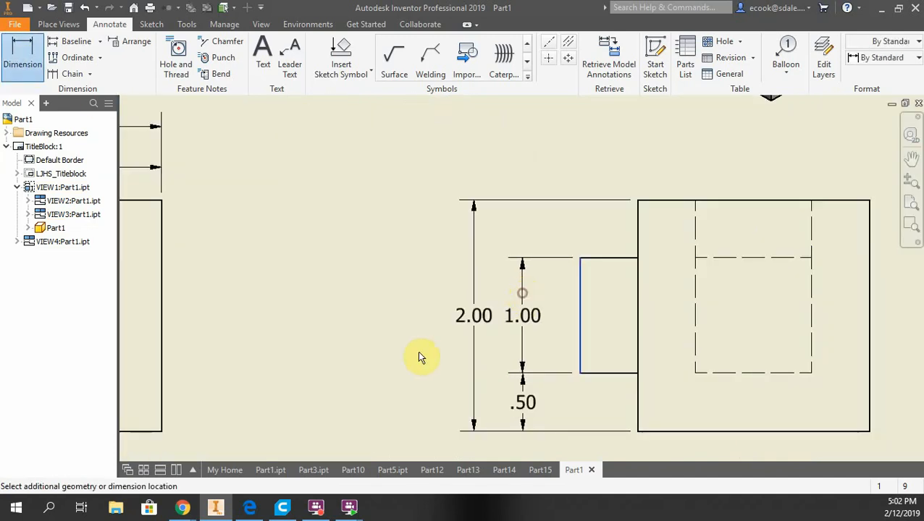
left_click(514, 416)
middle_click_drag(409, 312, 638, 313)
scroll(492, 294, "down", 2)
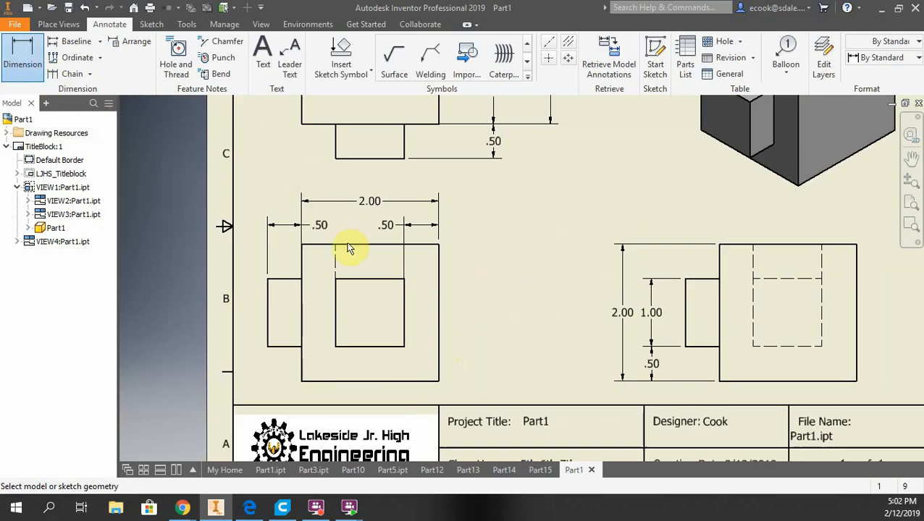
Move the right .50 dimension above the front view outward past the view's right edge
left_click(394, 228)
right_click(490, 226)
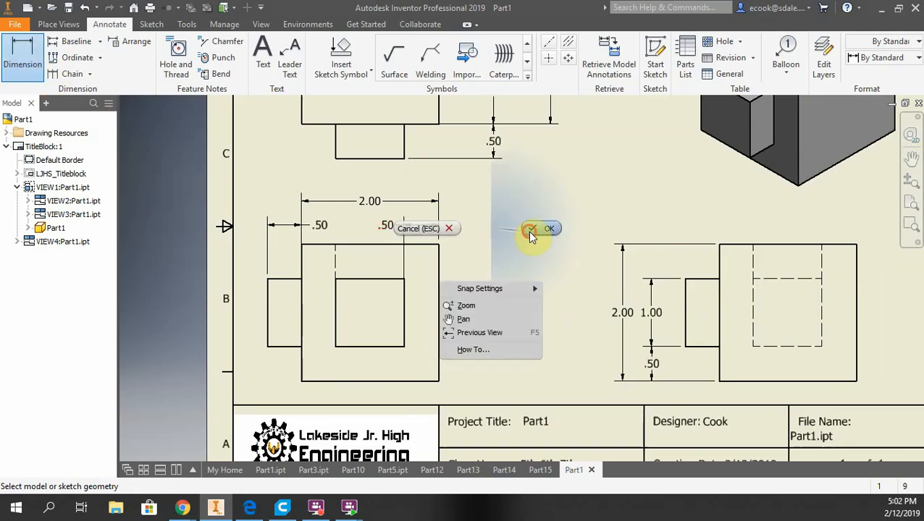
left_click(529, 229)
left_click_drag(389, 225, 476, 227)
Dimension the inner square's width in the front view, placed between the two .50 dimensions
key("d")
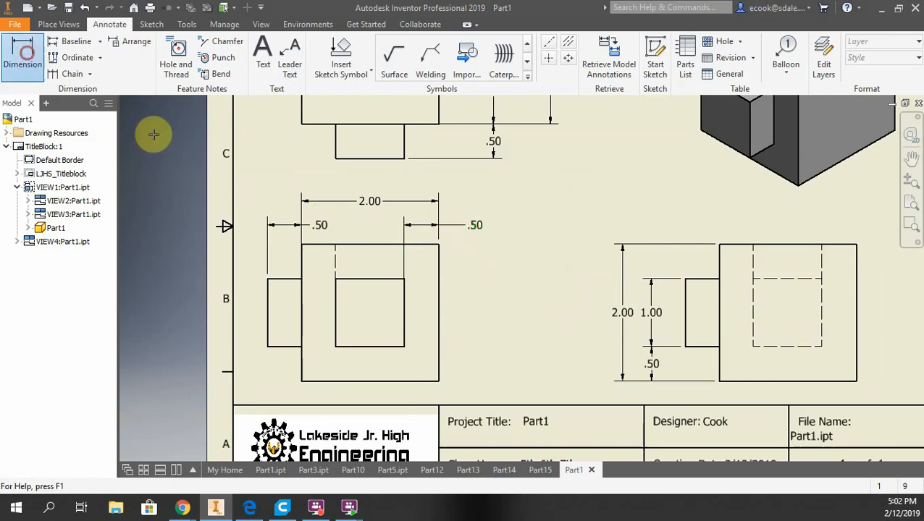
left_click(379, 281)
scroll(379, 226, "up", 5)
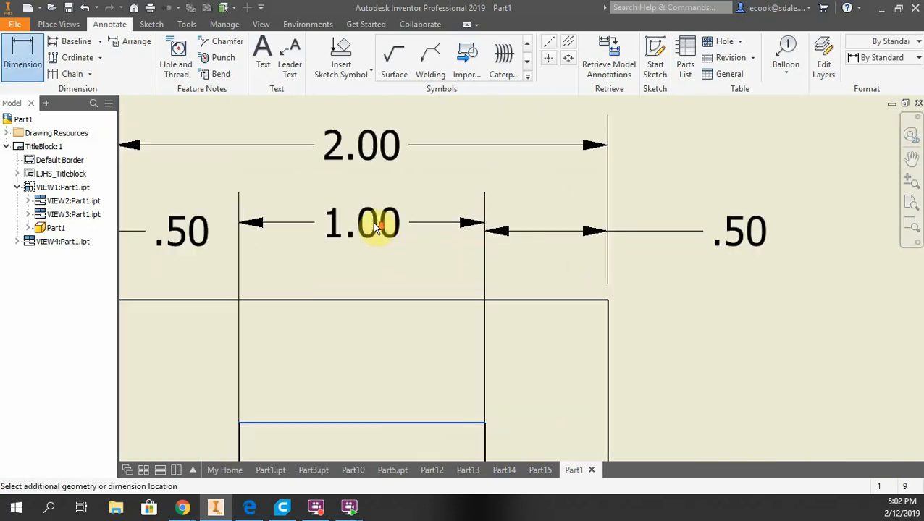
left_click(380, 232)
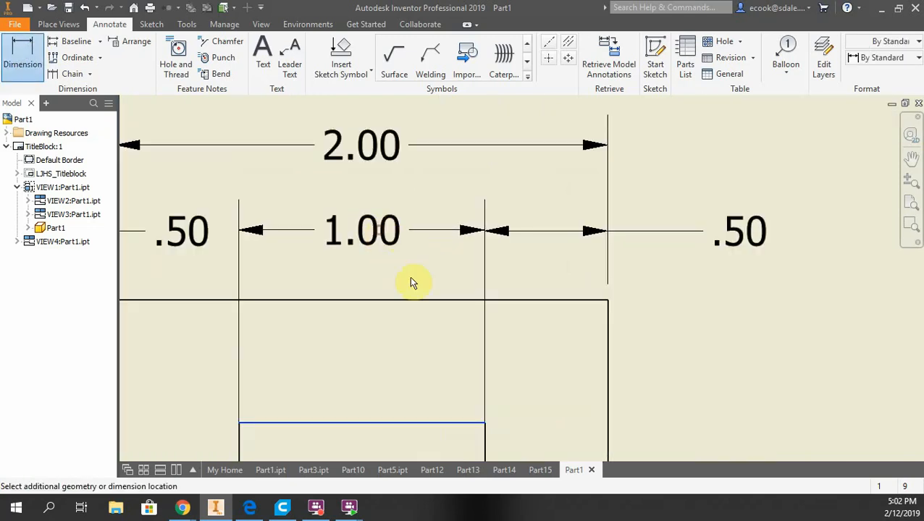
left_click(505, 419)
scroll(505, 340, "down", 8)
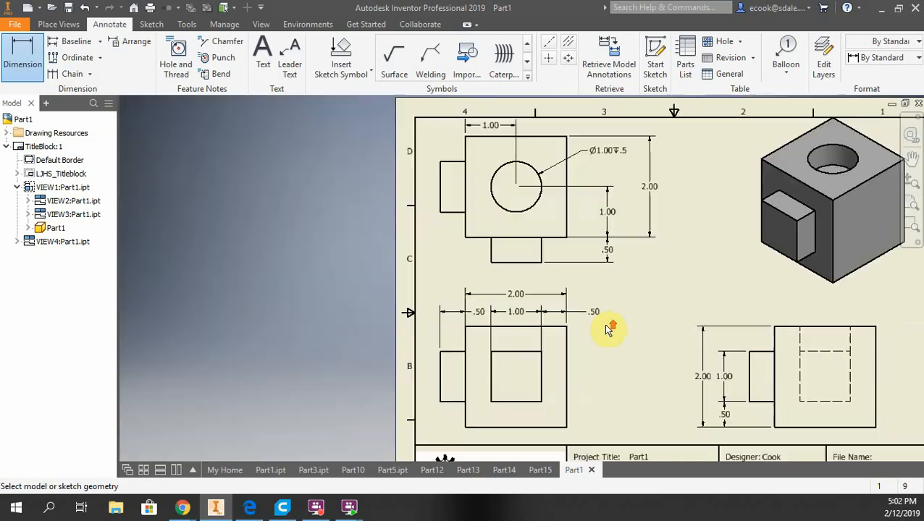
Examine the dimensioned views across the whole sheet
scroll(541, 319, "up", 5)
scroll(542, 307, "down", 8)
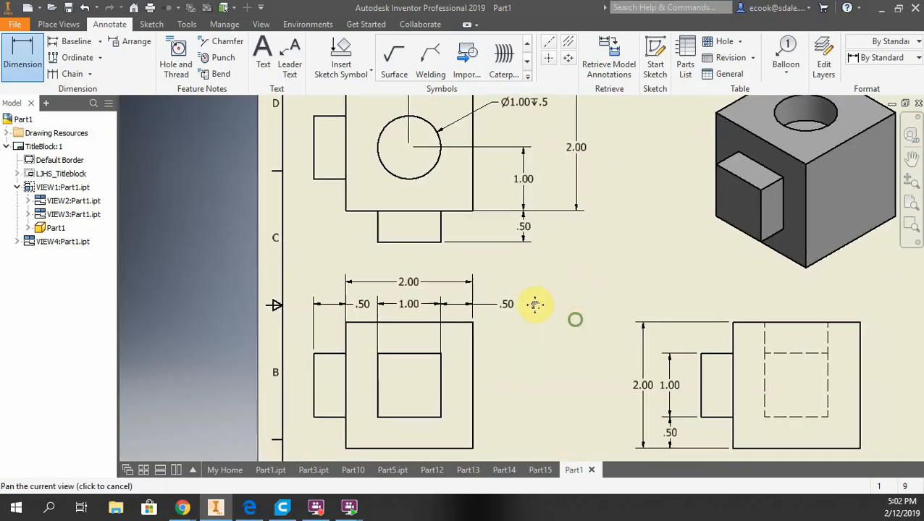
scroll(568, 331, "up", 5)
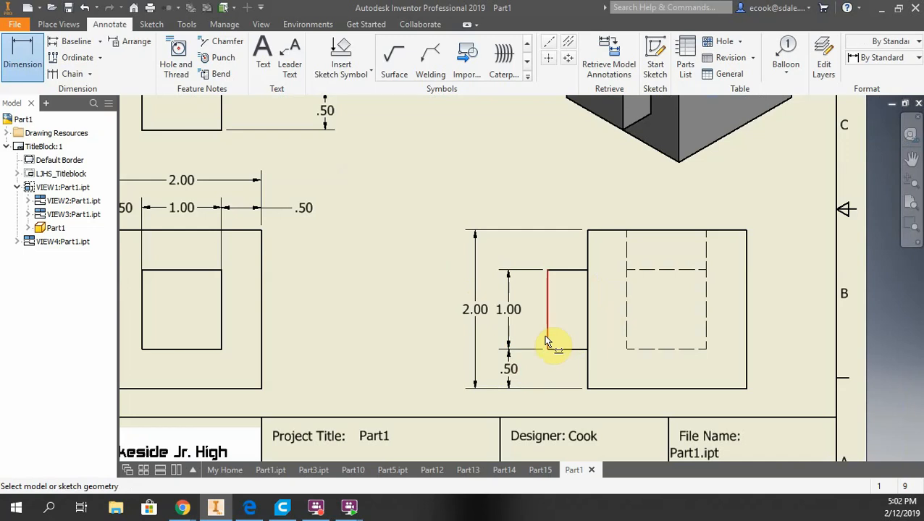
middle_click_drag(340, 274, 523, 293)
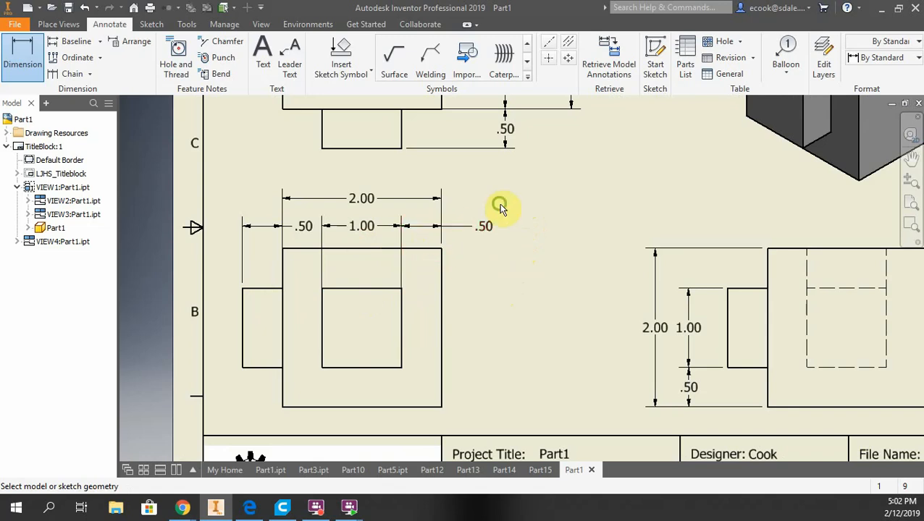
mouse_move(499, 202)
middle_mouse_down()
mouse_move(496, 309)
mouse_move(479, 395)
middle_mouse_up()
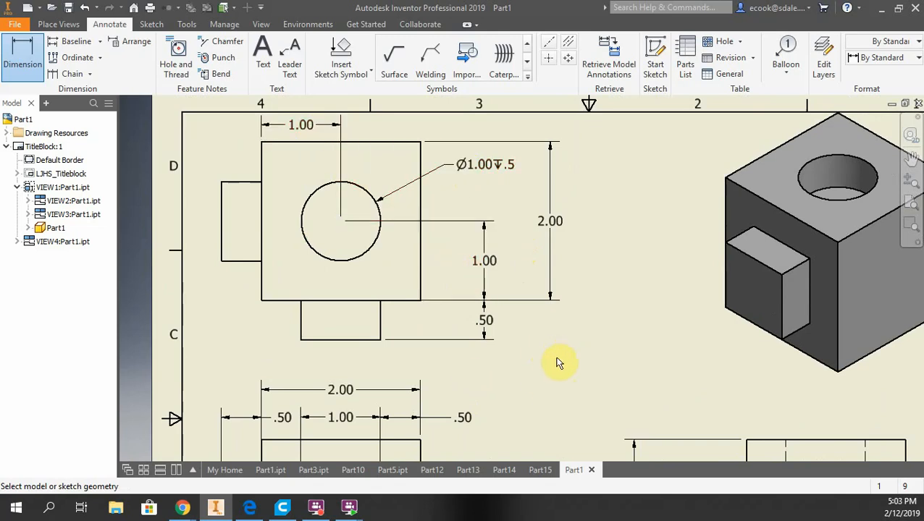
mouse_move(557, 362)
middle_mouse_down()
mouse_move(540, 299)
mouse_move(511, 303)
mouse_move(501, 258)
mouse_move(485, 260)
middle_mouse_up()
scroll(511, 299, "up", 3)
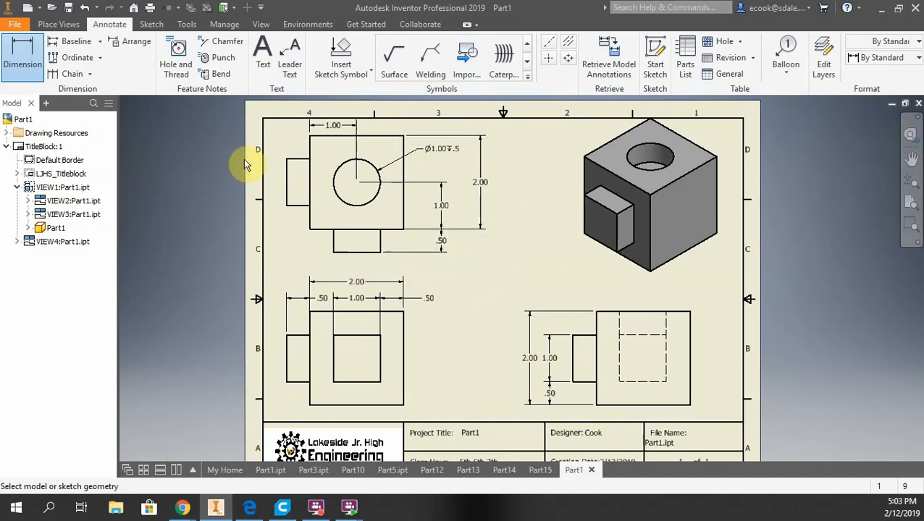
Add a new sheet with title Part 2, the designer's name, and class hour 5 6 7
left_click(60, 24)
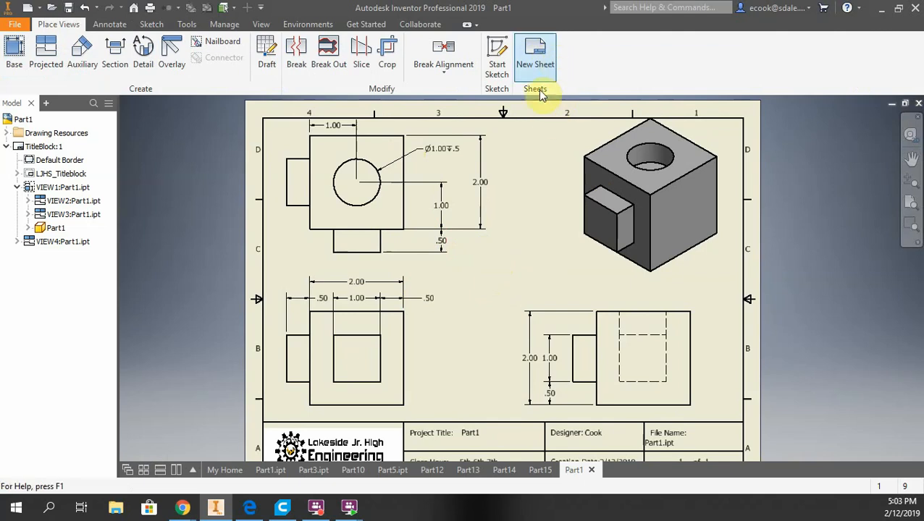
left_click(533, 64)
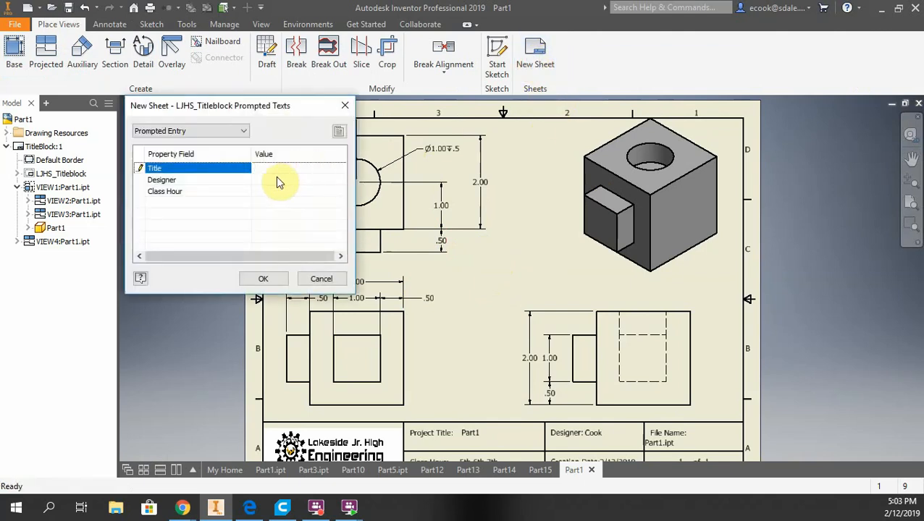
left_click(275, 165)
type("P")
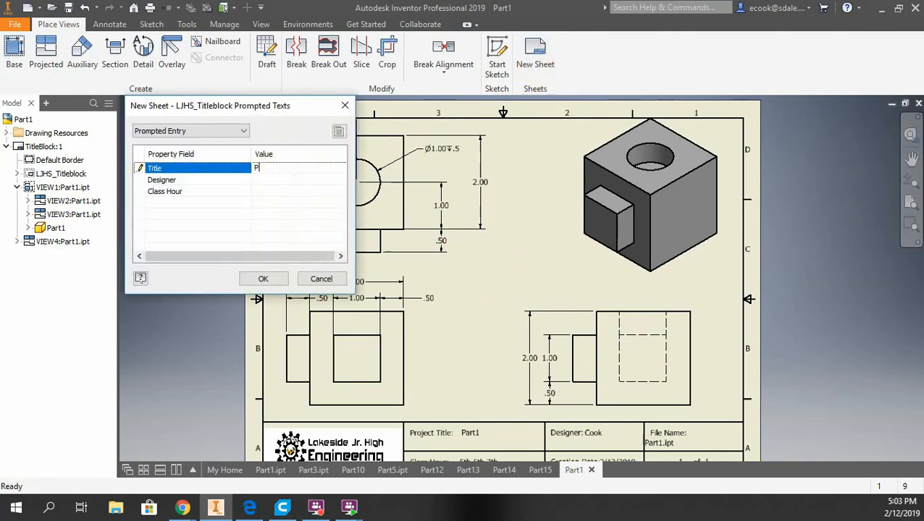
type("art 2")
left_click(264, 180)
type("Cook")
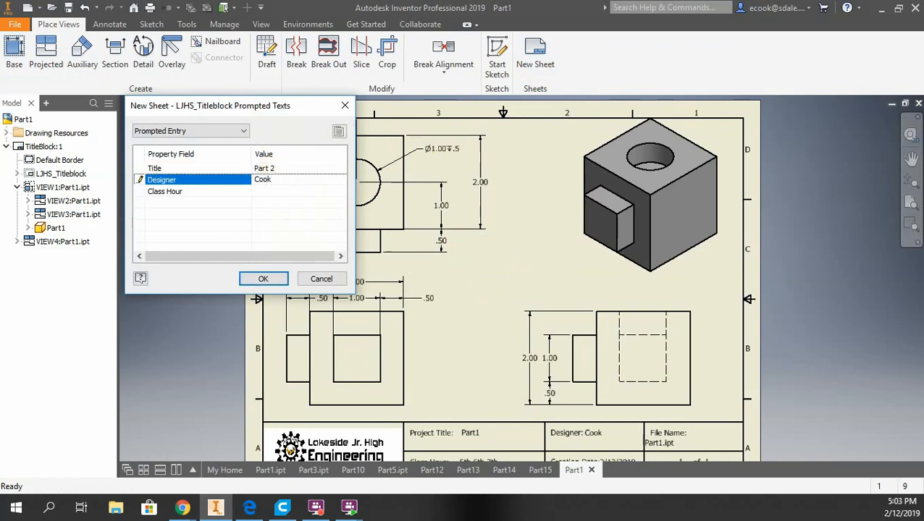
left_click(280, 191)
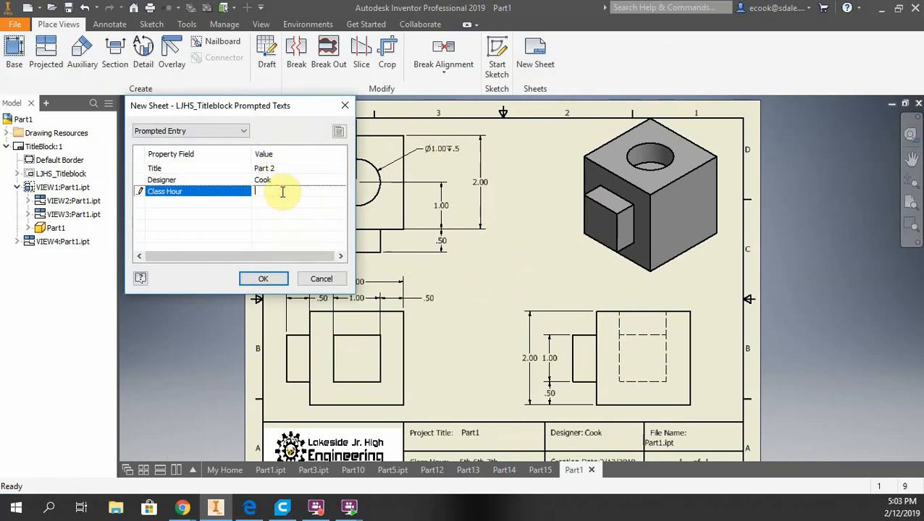
type("5 6 7")
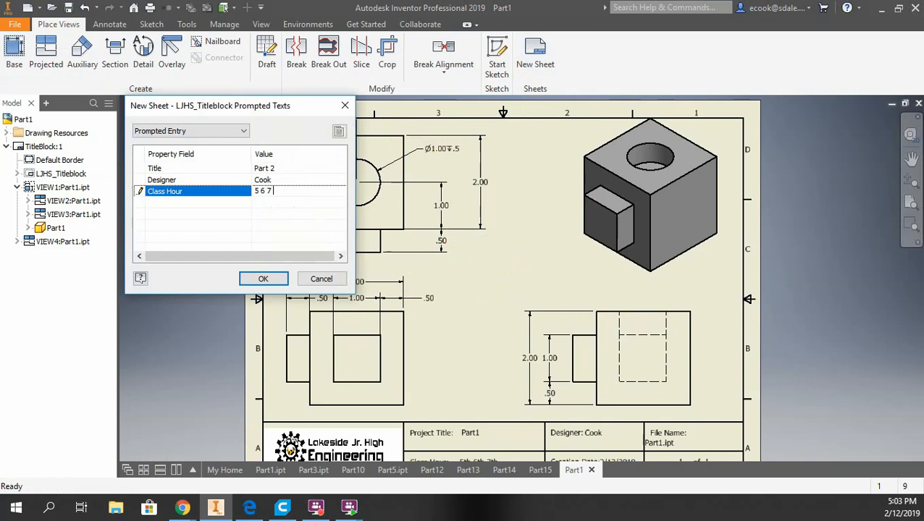
left_click(251, 281)
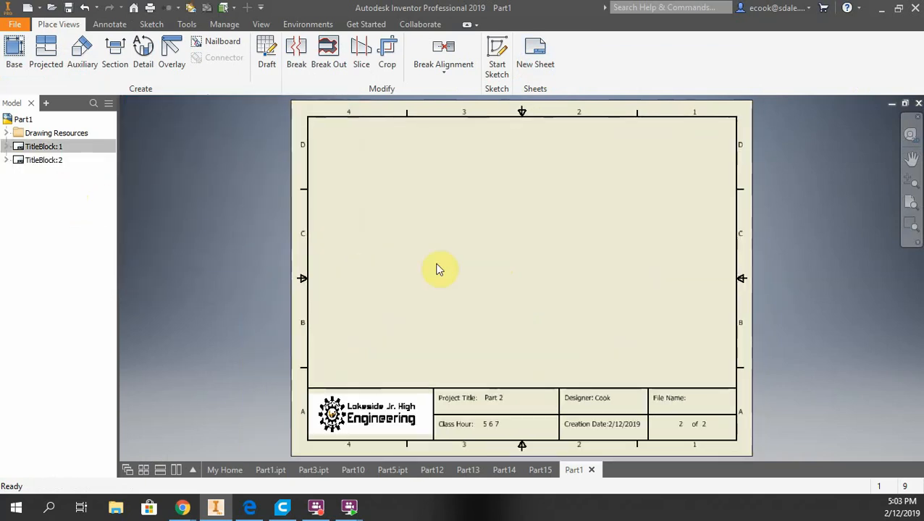
Switch between the first and second sheets to compare them
double_click(19, 147)
double_click(19, 160)
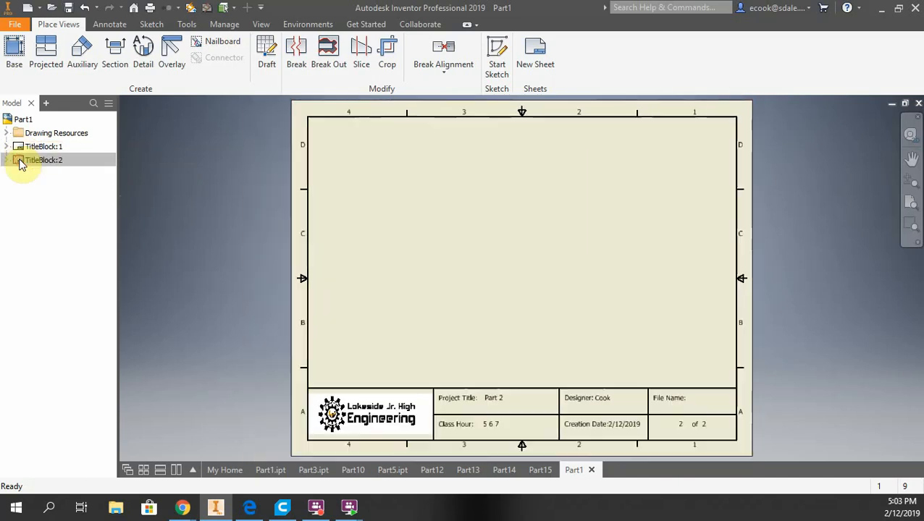
double_click(19, 147)
double_click(20, 160)
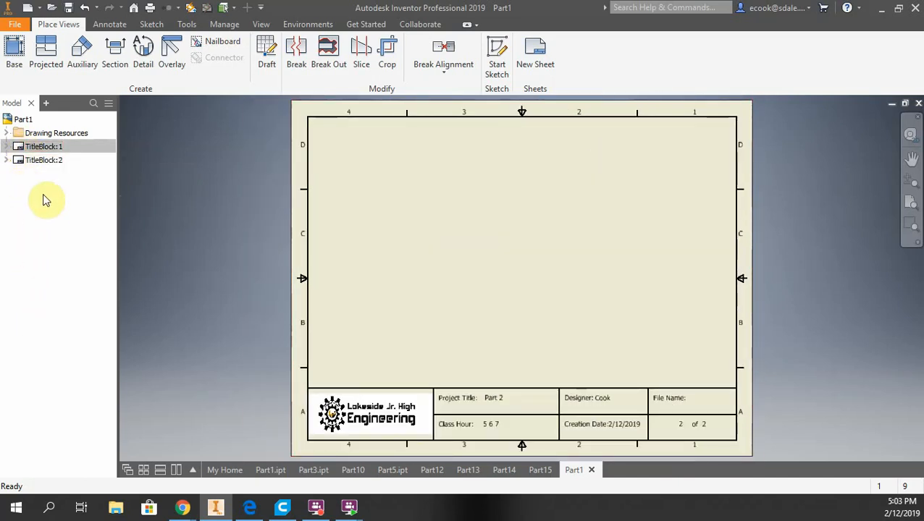
double_click(18, 149)
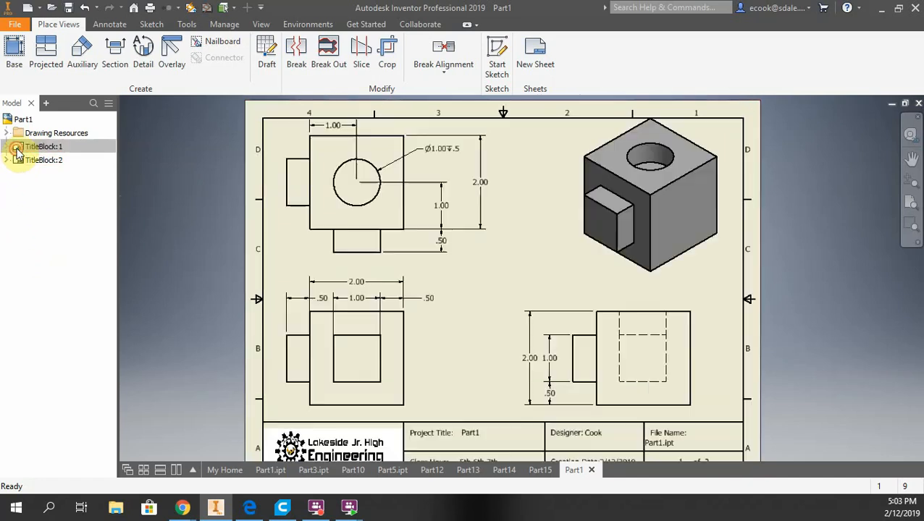
double_click(18, 160)
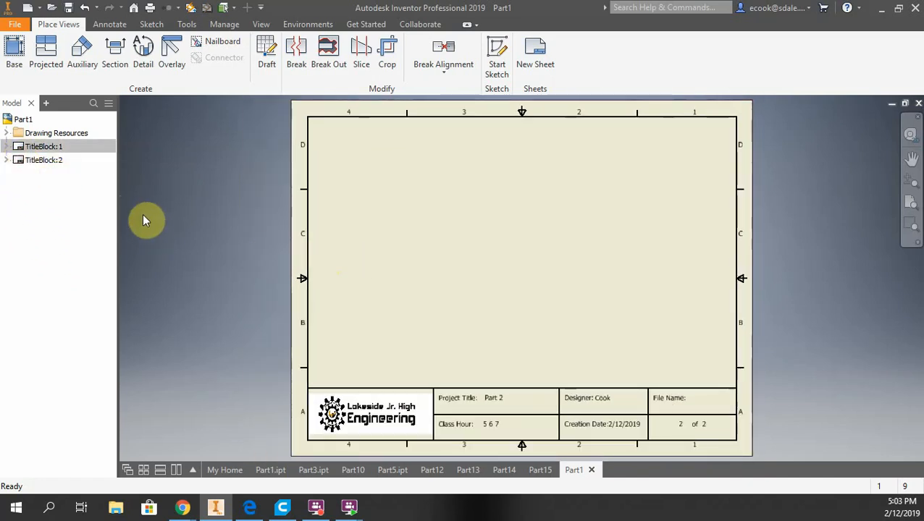
double_click(21, 148)
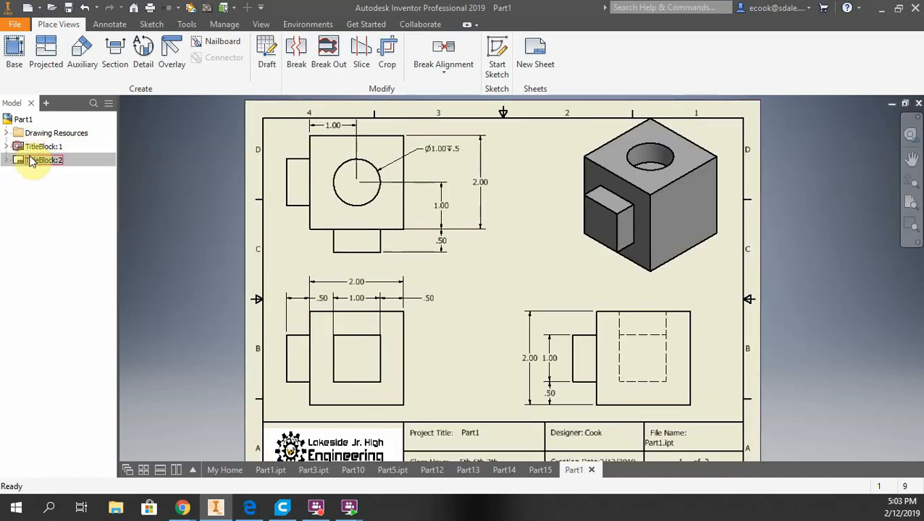
left_click(13, 26)
left_click(38, 168)
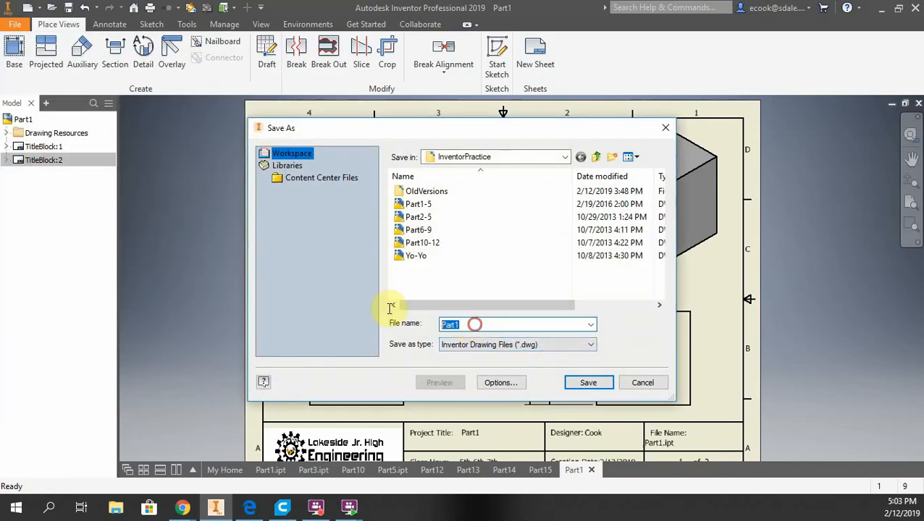
type("Work")
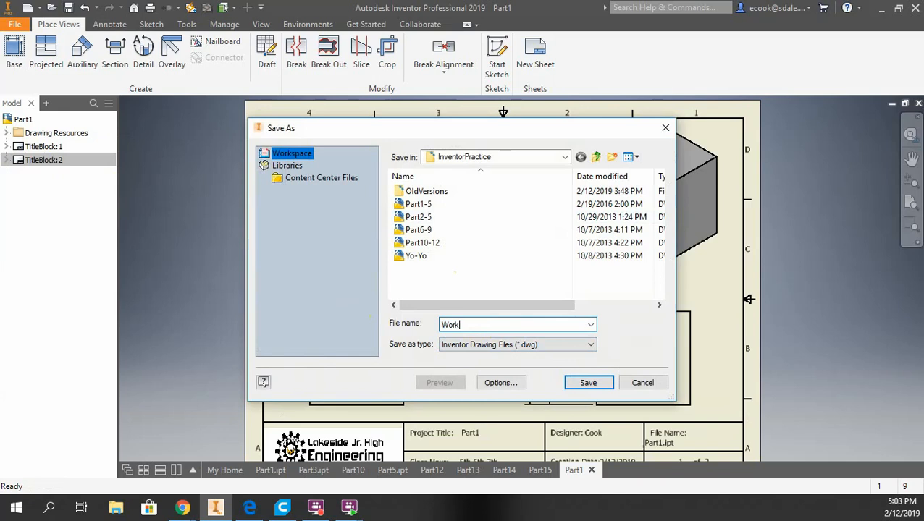
type("ing Drawings")
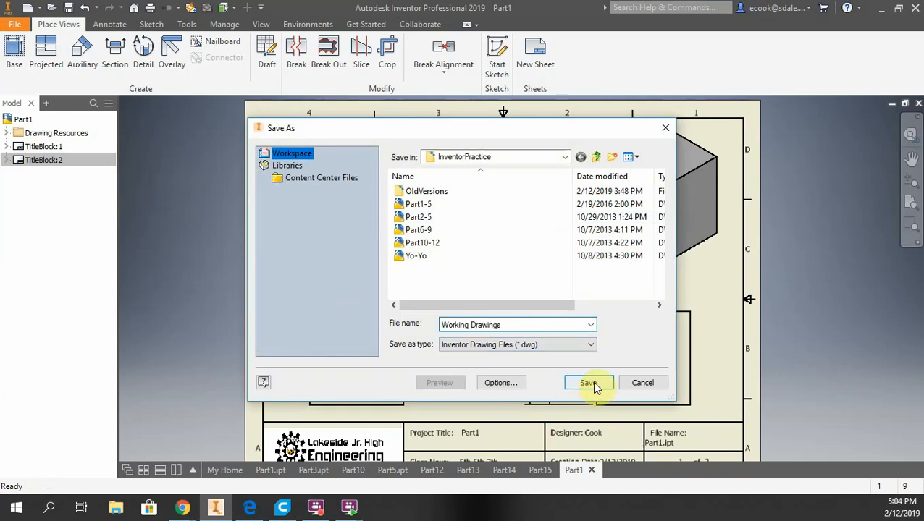
left_click(644, 384)
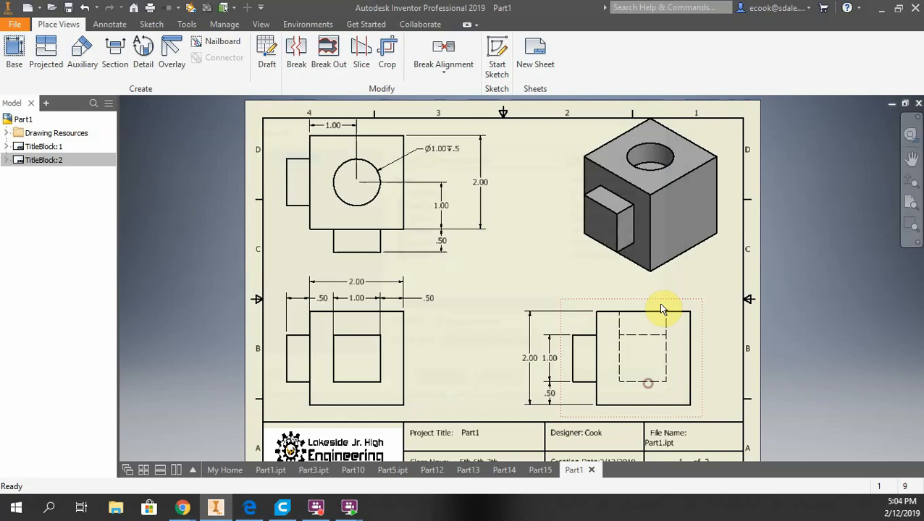